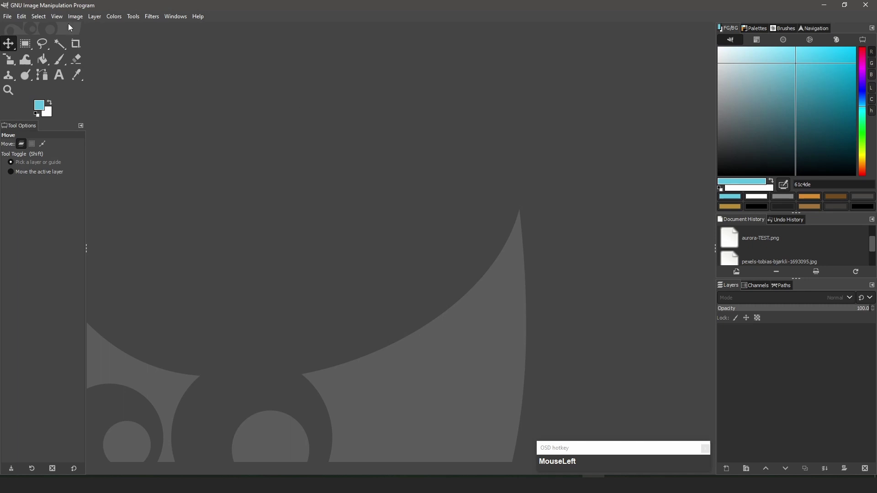
Create a new 512×512 GIMP image and bucket-fill it with light blue (61c4de)
{"action": "left_click", "coordinate": [8, 17]}
{"action": "left_click", "coordinate": [15, 29]}
{"action": "left_click_drag", "start_coordinate": [56, 51], "coordinate": [3, 55]}
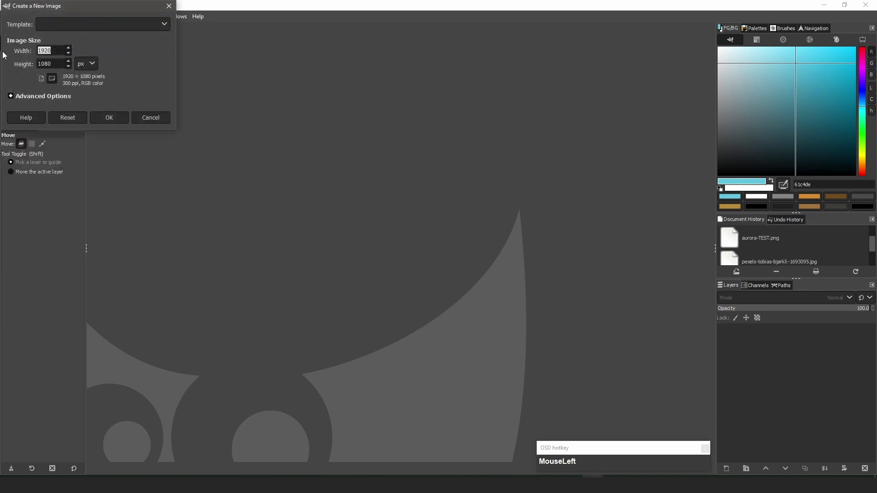
{"action": "type", "text": "512"}
{"action": "key", "text": "Tab"}
{"action": "type", "text": "512"}
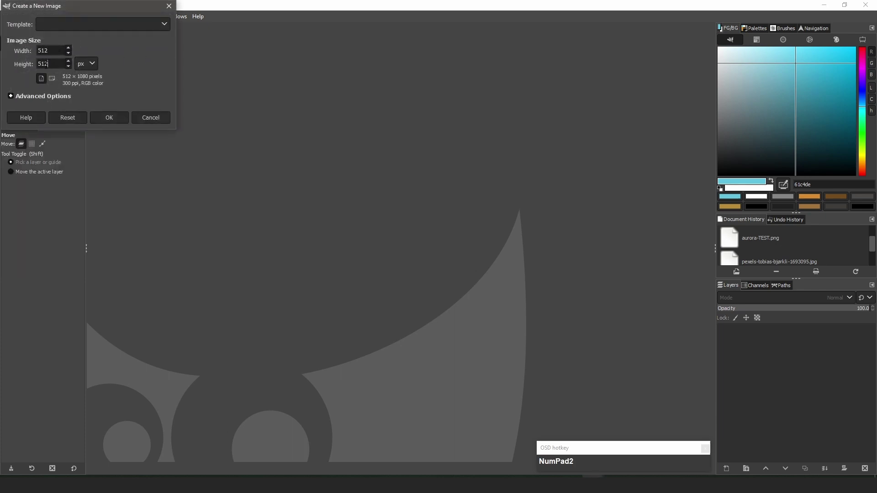
{"action": "left_click", "coordinate": [112, 118]}
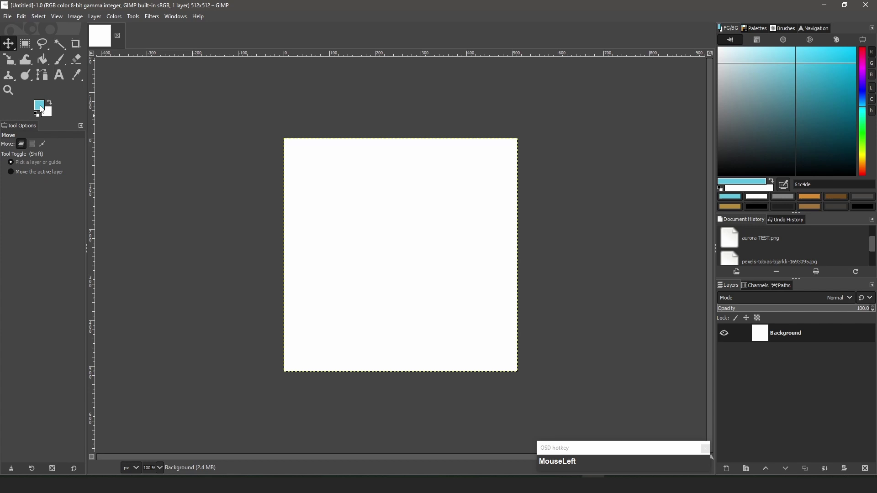
{"action": "left_click", "coordinate": [43, 59]}
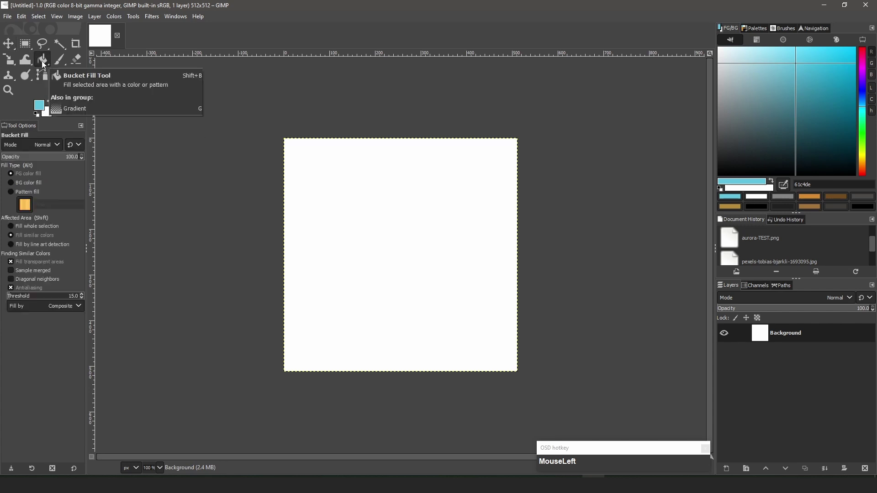
{"action": "left_click", "coordinate": [351, 199]}
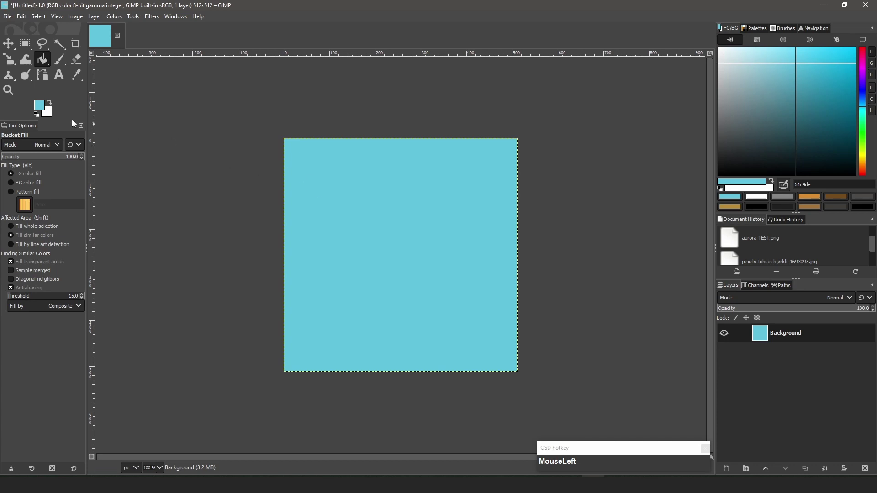
Set up a white Paintbrush with the Smoke brush at Force 100
{"action": "left_click", "coordinate": [49, 103]}
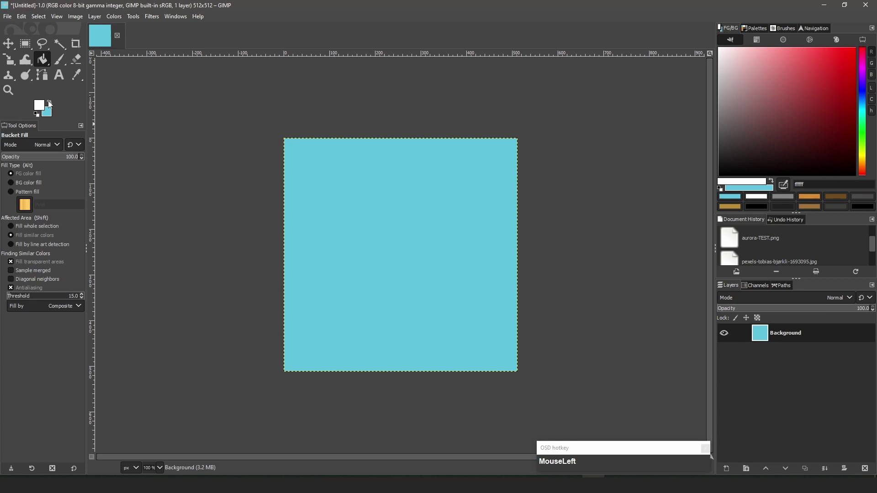
{"action": "left_click", "coordinate": [62, 64]}
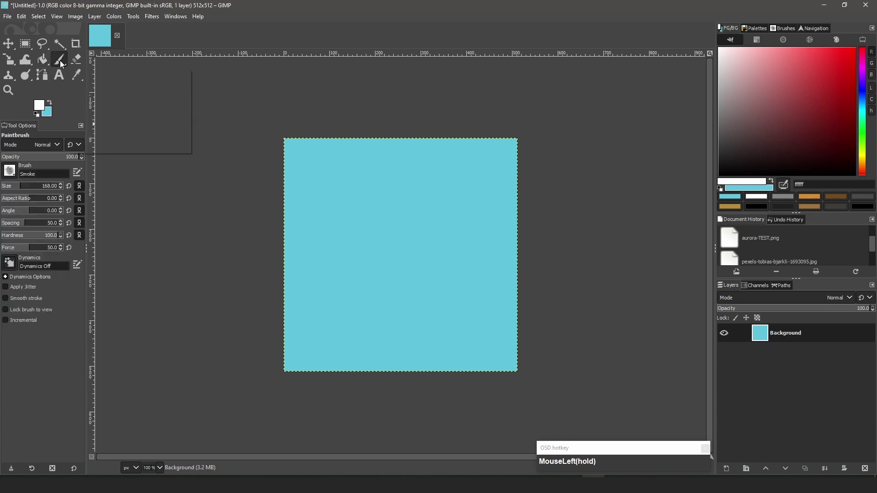
{"action": "left_click", "coordinate": [9, 171]}
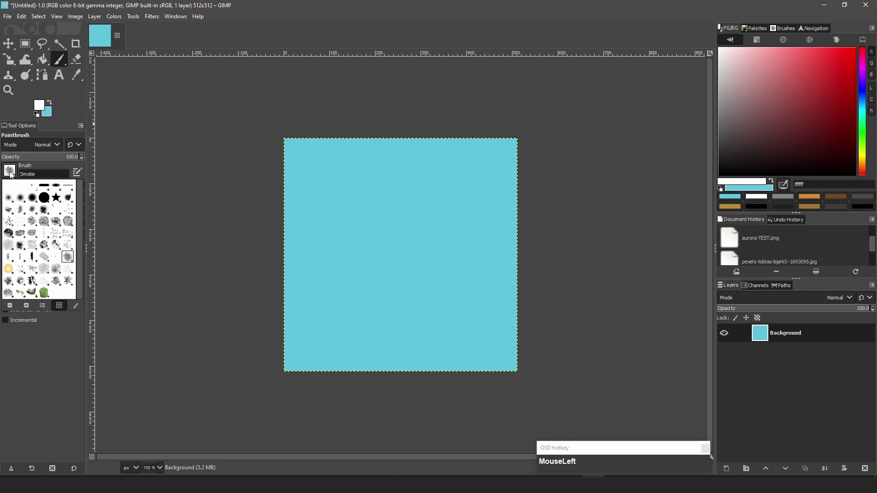
{"action": "left_click", "coordinate": [10, 172]}
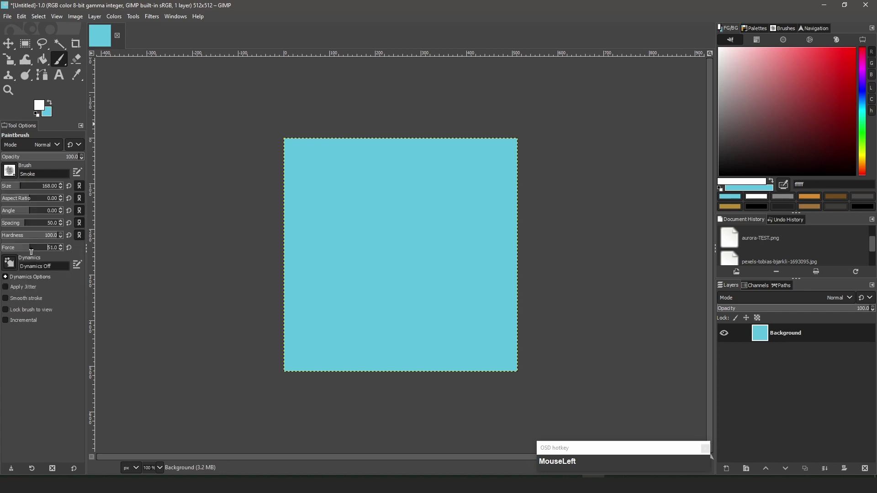
{"action": "left_click_drag", "start_coordinate": [32, 249], "coordinate": [62, 249]}
Dab white smoke clouds along the edges, corners and middle of the canvas
{"action": "left_click", "coordinate": [302, 165]}
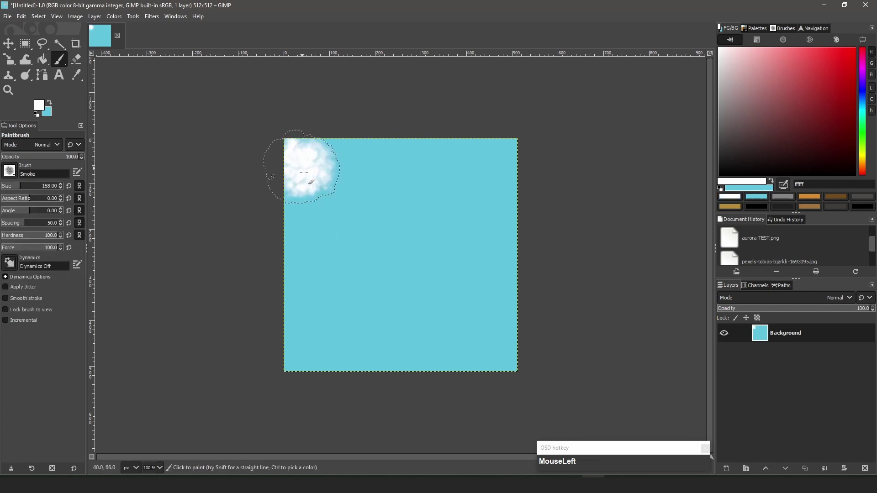
{"action": "left_click", "coordinate": [342, 223]}
{"action": "left_click", "coordinate": [339, 290]}
{"action": "left_click", "coordinate": [371, 347]}
{"action": "left_click", "coordinate": [287, 358]}
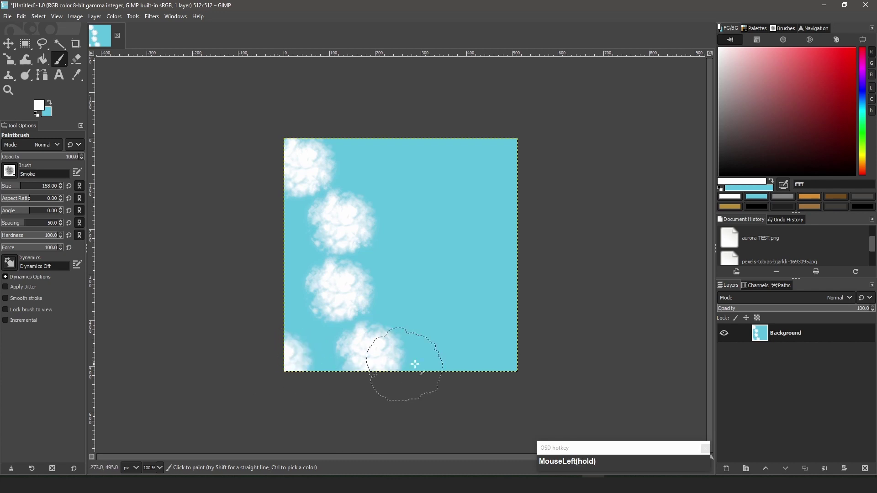
{"action": "left_click", "coordinate": [462, 351]}
{"action": "left_click", "coordinate": [502, 333]}
{"action": "left_click", "coordinate": [490, 261]}
{"action": "left_click", "coordinate": [449, 271]}
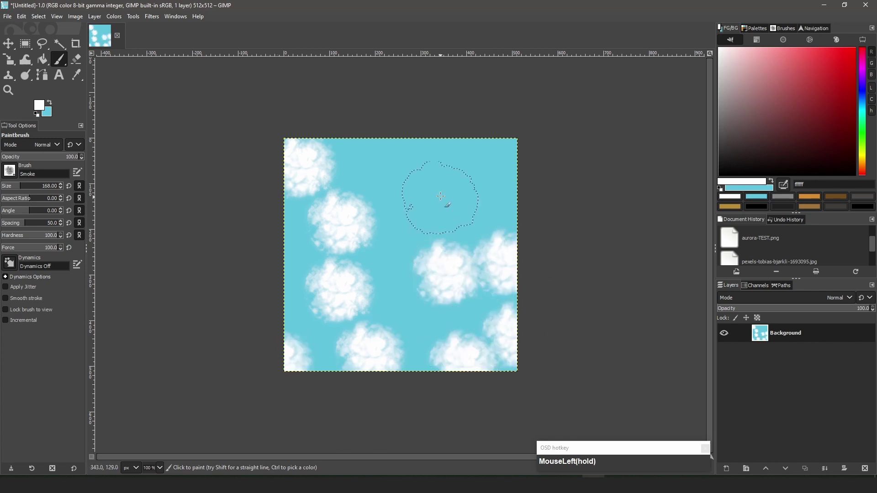
{"action": "left_click", "coordinate": [431, 167]}
{"action": "left_click", "coordinate": [359, 160]}
{"action": "left_click", "coordinate": [500, 176]}
{"action": "left_click", "coordinate": [459, 223]}
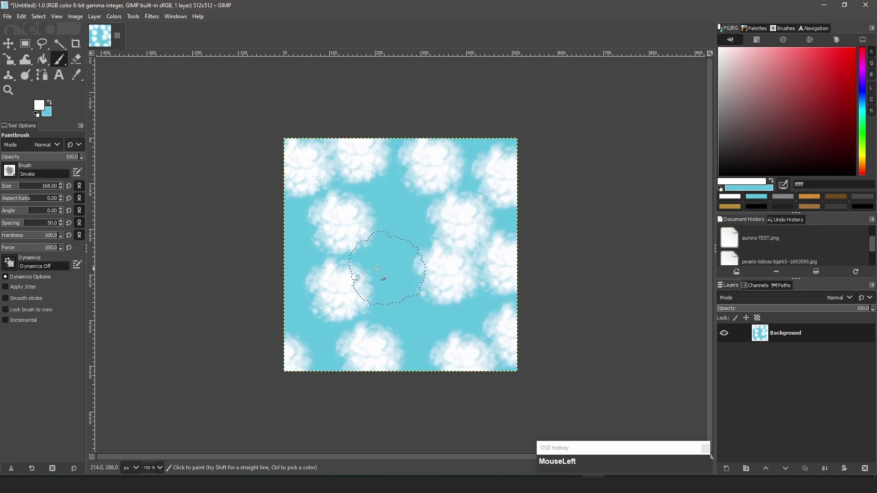
{"action": "left_click", "coordinate": [296, 255]}
{"action": "left_click", "coordinate": [421, 321]}
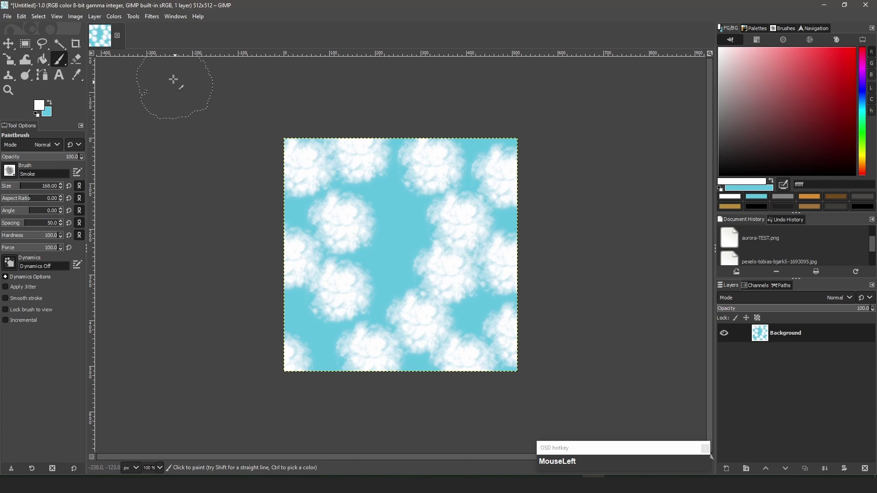
Apply the Map > Tile Seamless filter to the cloud image
{"action": "left_click", "coordinate": [152, 17]}
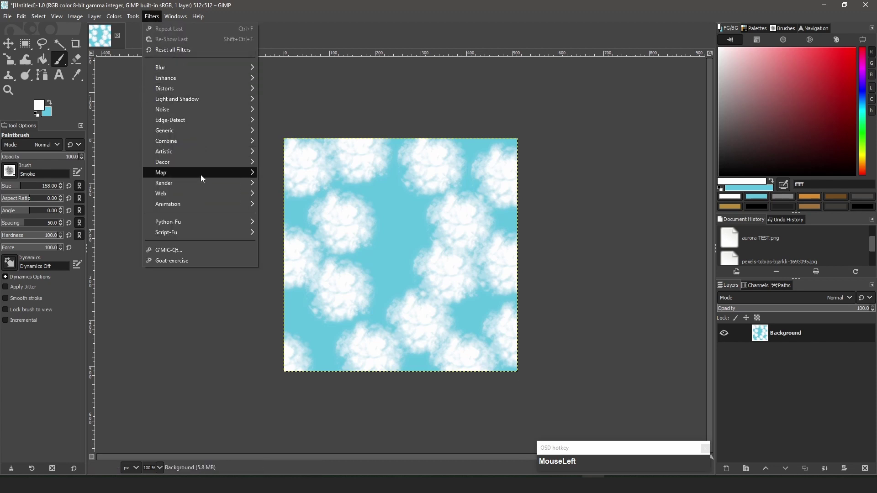
{"action": "mouse_move", "coordinate": [202, 176]}
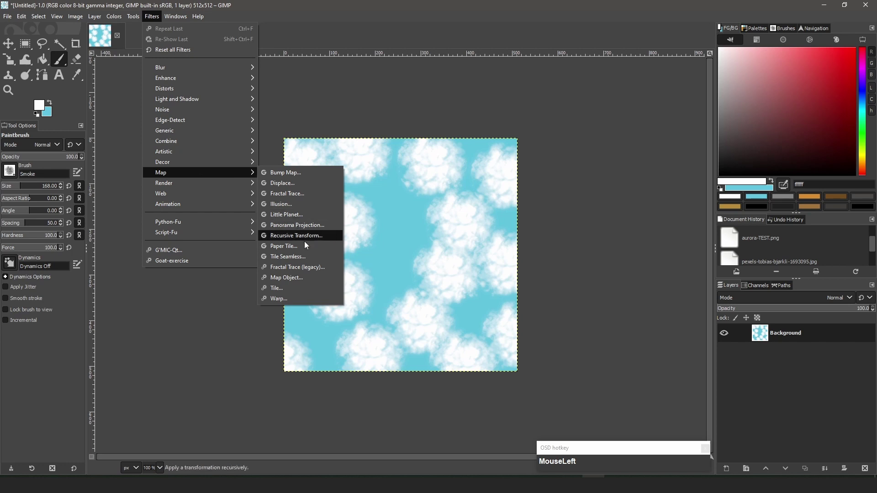
{"action": "left_click", "coordinate": [305, 256]}
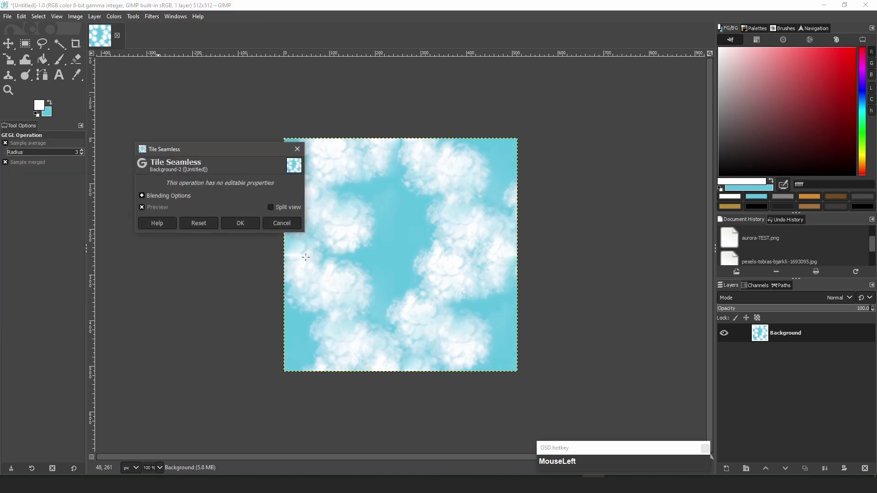
{"action": "left_click", "coordinate": [241, 223]}
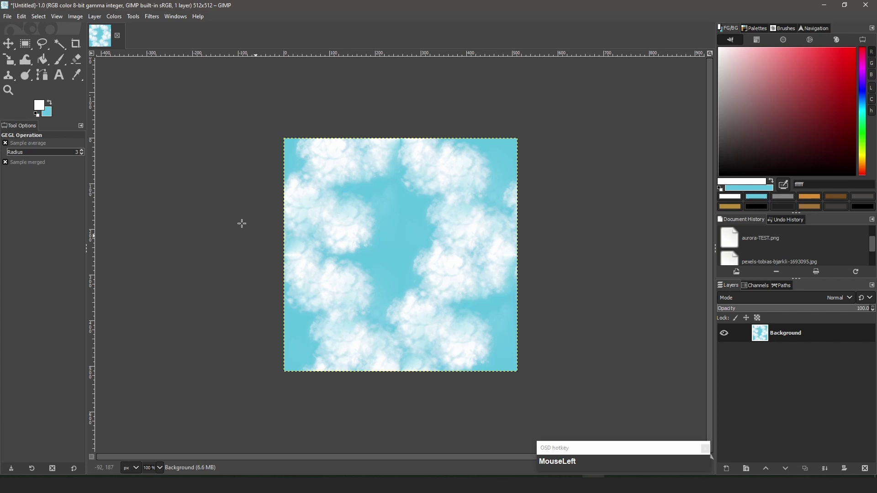
Apply the Distorts > Polar Coordinates filter to wrap the clouds into a circle
{"action": "left_click", "coordinate": [152, 17]}
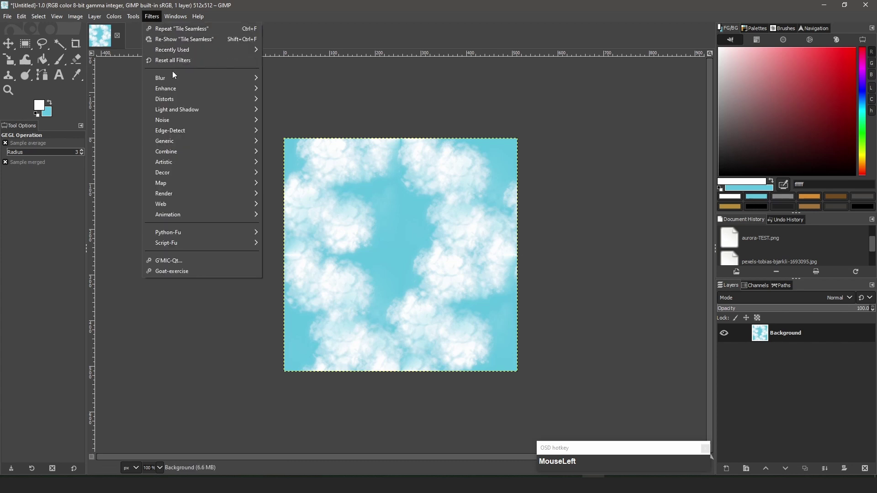
{"action": "mouse_move", "coordinate": [175, 98]}
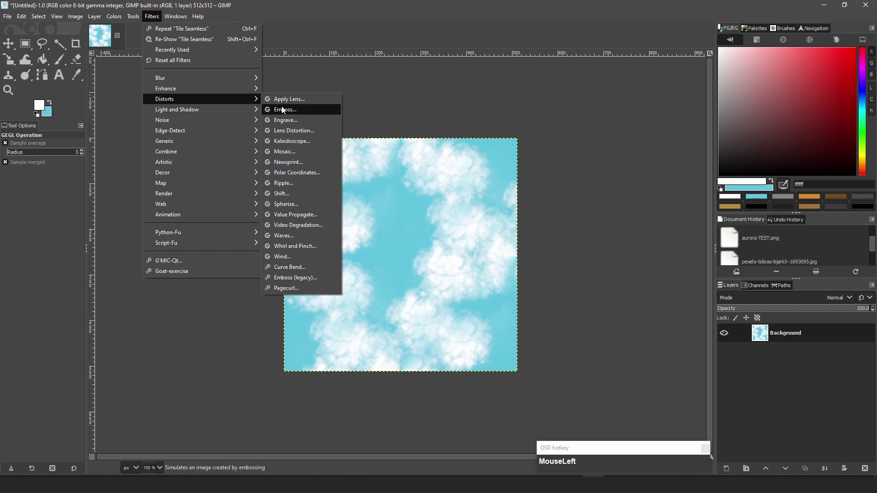
{"action": "left_click", "coordinate": [309, 174]}
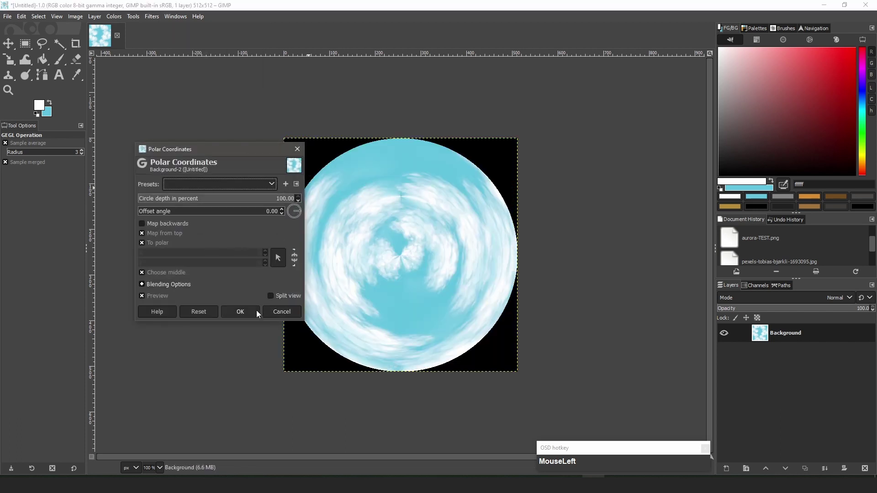
{"action": "left_click", "coordinate": [240, 313]}
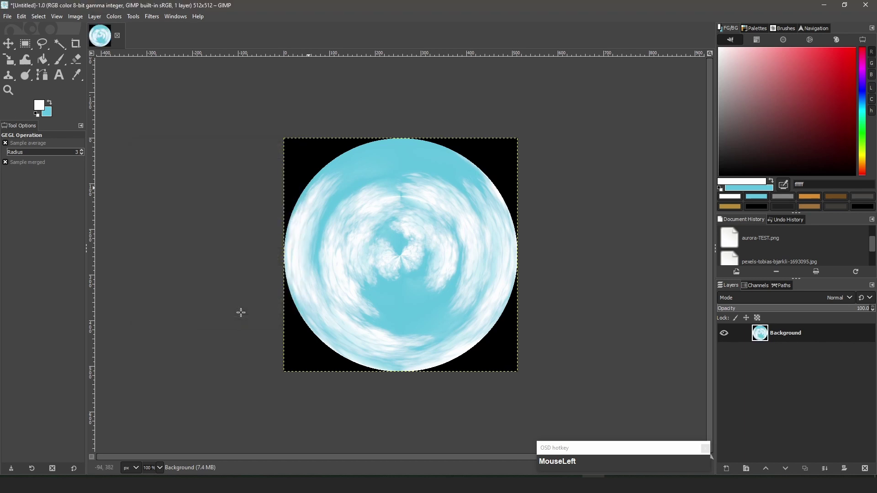
Paint three light blue dabs at Force about 54 over the pinched centre, then start exporting
{"action": "left_click", "coordinate": [50, 103]}
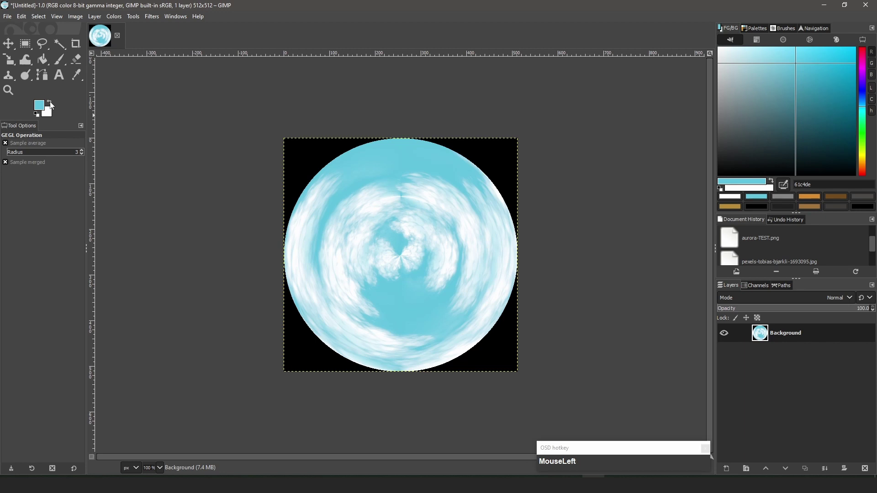
{"action": "left_click", "coordinate": [60, 59]}
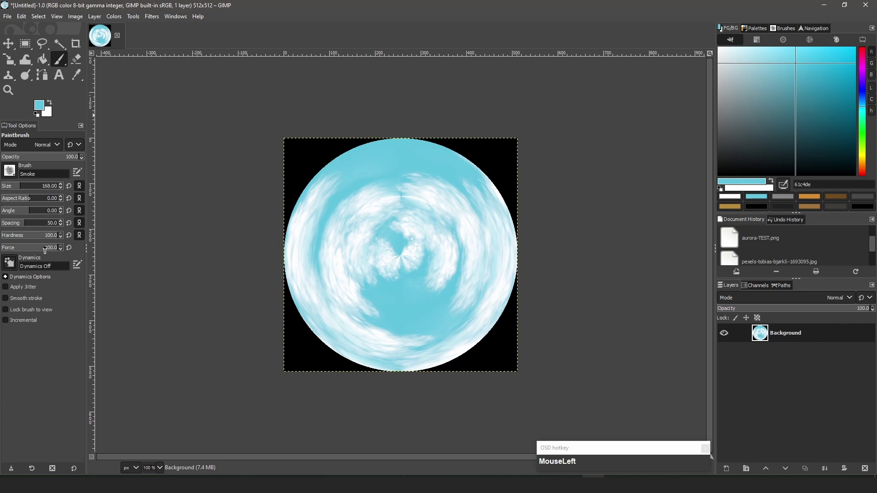
{"action": "left_click_drag", "start_coordinate": [46, 250], "coordinate": [28, 256]}
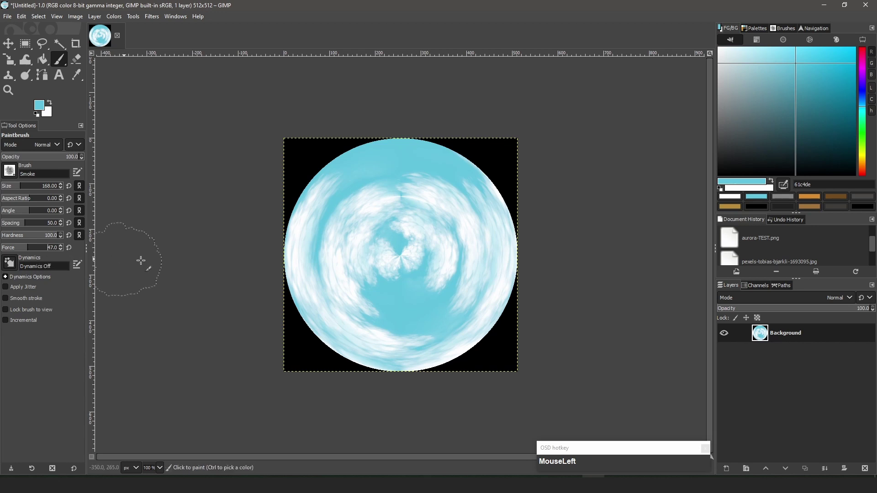
{"action": "left_click", "coordinate": [398, 247]}
{"action": "left_click", "coordinate": [399, 247]}
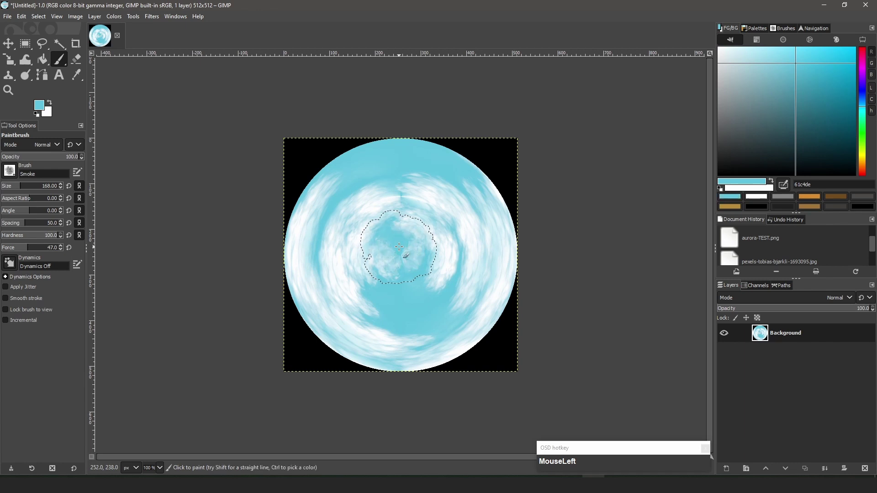
{"action": "left_click", "coordinate": [399, 247]}
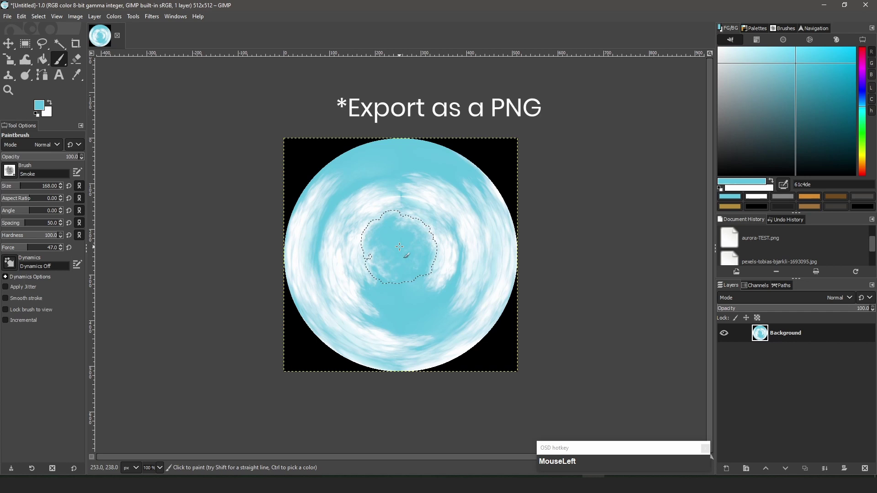
{"action": "key", "text": "ctrl+shift+a"}
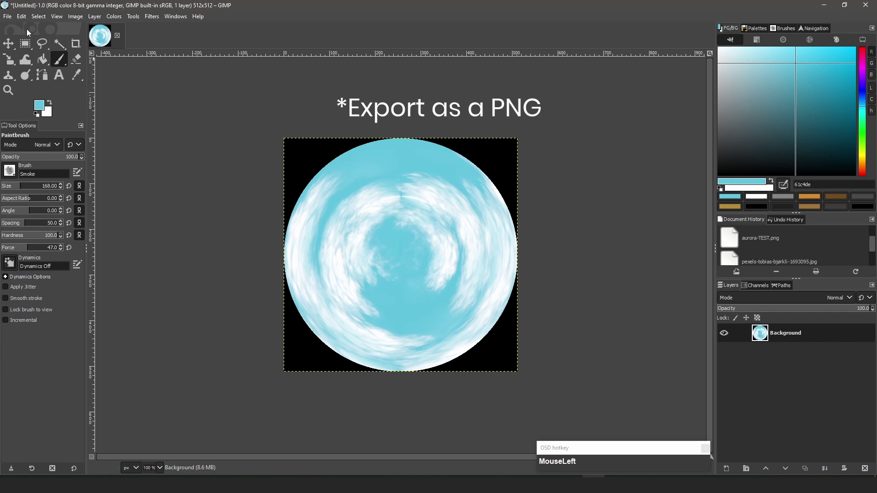
{"action": "left_click", "coordinate": [7, 18]}
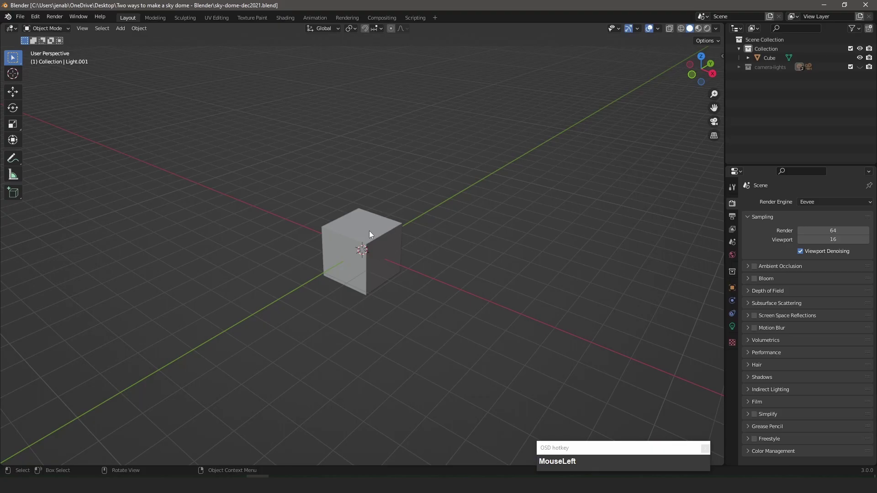
Export the cloud image and delete Blender's default cube
{"action": "left_click", "coordinate": [370, 232]}
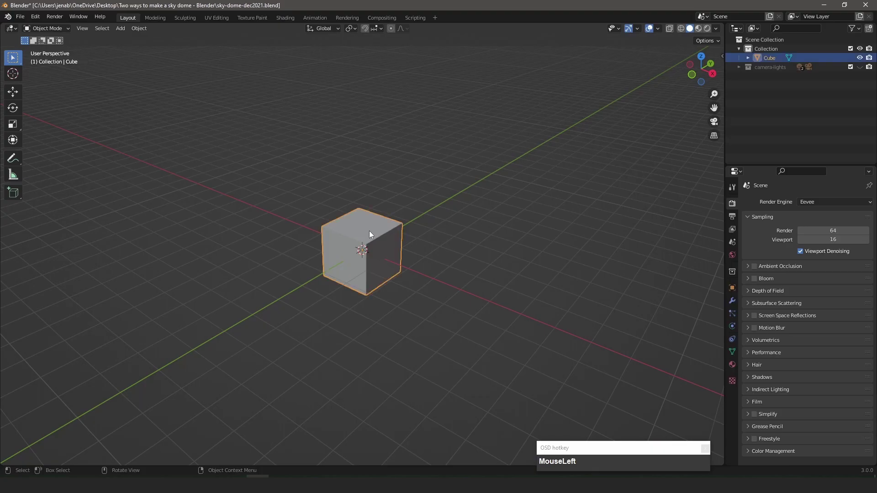
{"action": "key", "text": "x"}
{"action": "left_click", "coordinate": [369, 231]}
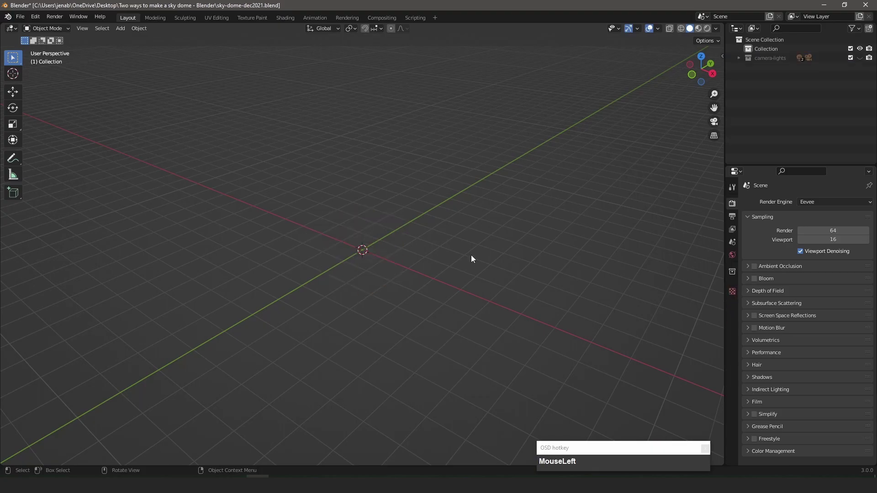
Add a UV sphere in front orthographic view
{"action": "key", "text": "KP_1"}
{"action": "key", "text": "shift+a"}
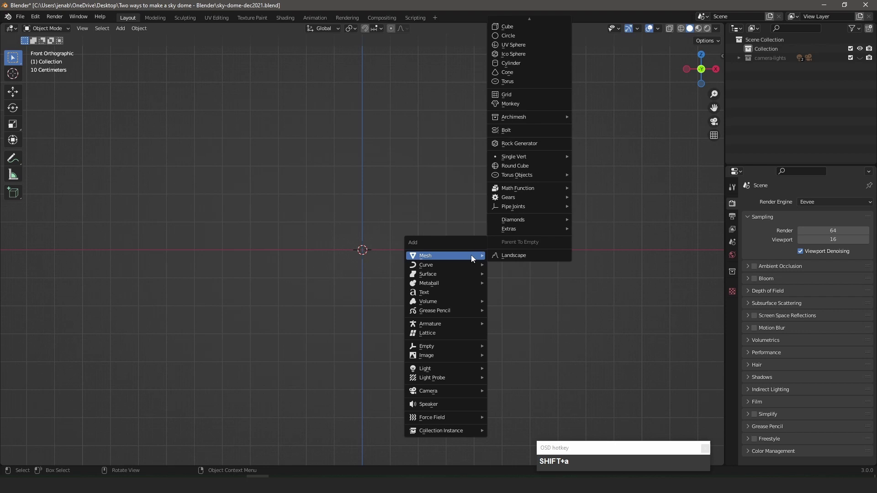
{"action": "left_click", "coordinate": [528, 45]}
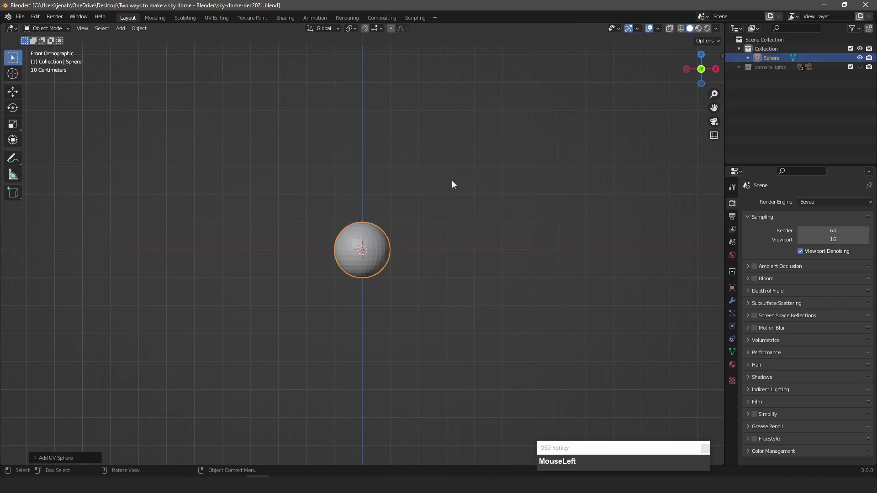
In X-ray Edit Mode, delete the sphere's lower-half faces to leave a dome
{"action": "key", "text": "Tab"}
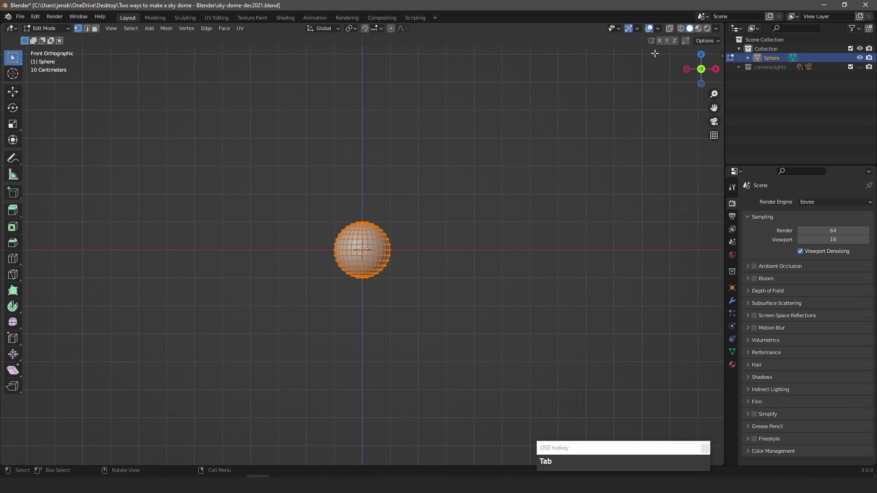
{"action": "left_click", "coordinate": [680, 28]}
{"action": "scroll", "coordinate": [409, 271], "scroll_direction": "up", "scroll_amount": 6}
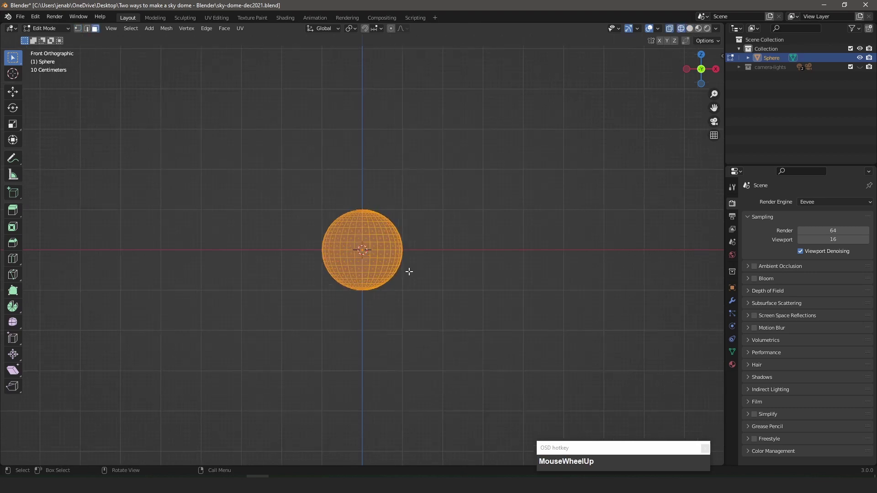
{"action": "left_click", "coordinate": [242, 254]}
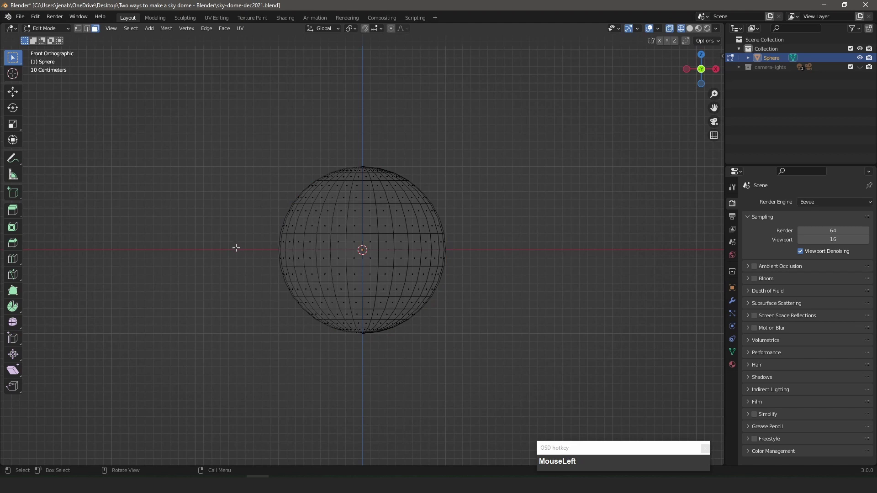
{"action": "left_click_drag", "start_coordinate": [236, 248], "coordinate": [512, 347]}
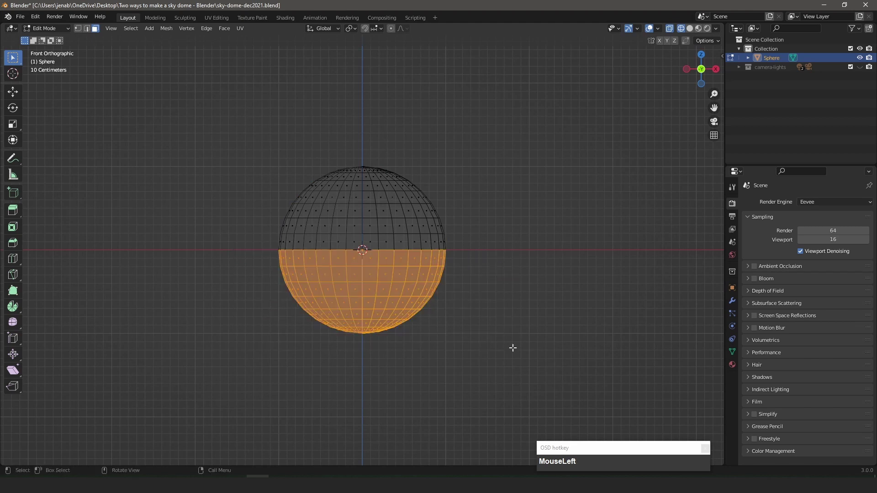
{"action": "key", "text": "x"}
{"action": "left_click", "coordinate": [500, 369]}
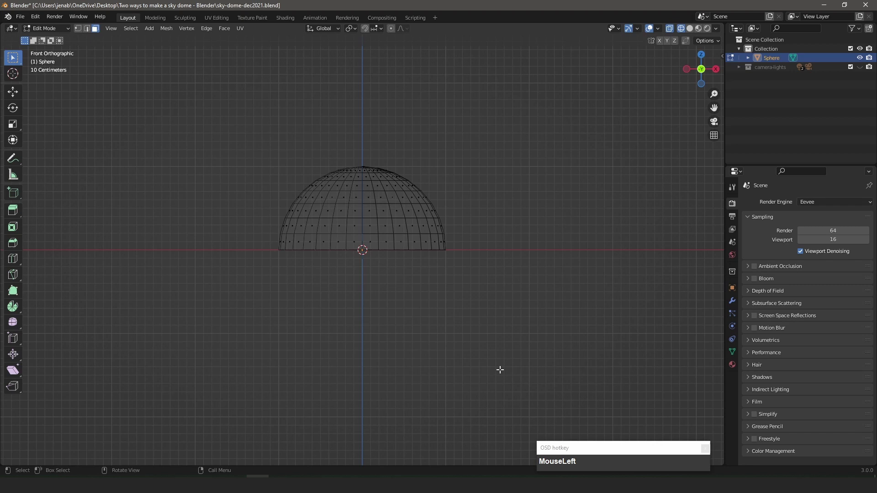
{"action": "key", "text": "Tab"}
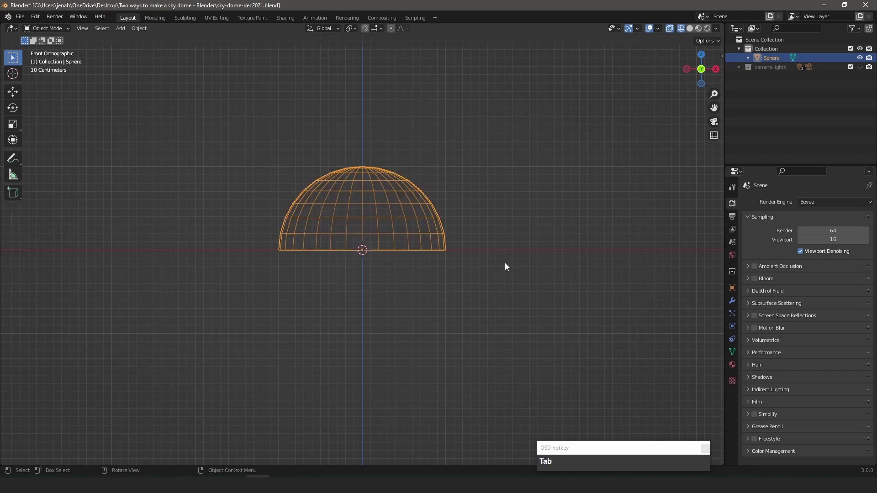
Use Material Preview shading and split off an Image Editor above a Shader Editor on the left
{"action": "left_click", "coordinate": [698, 28]}
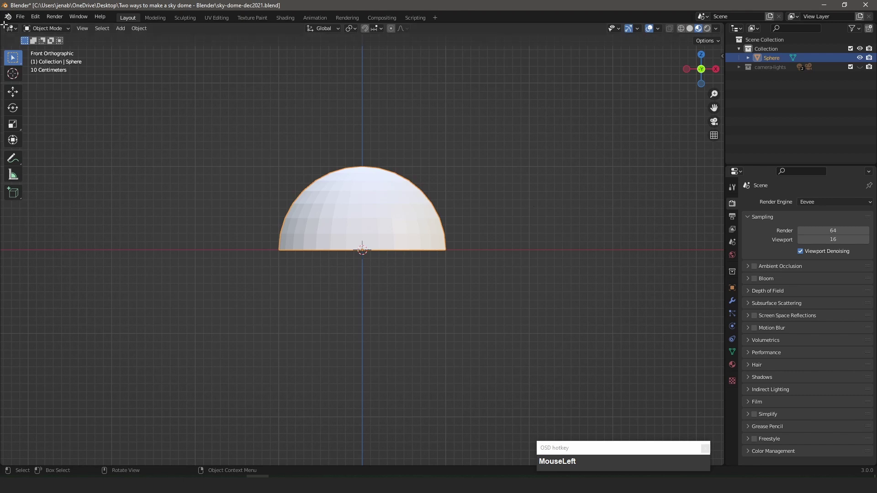
{"action": "left_click_drag", "start_coordinate": [4, 26], "coordinate": [322, 57]}
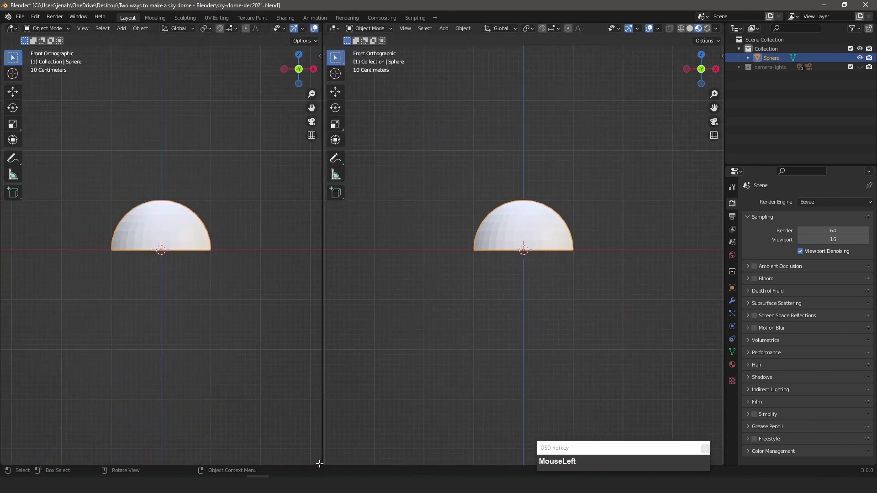
{"action": "left_click_drag", "start_coordinate": [318, 464], "coordinate": [19, 270]}
{"action": "left_click", "coordinate": [11, 266]}
{"action": "left_click", "coordinate": [34, 350]}
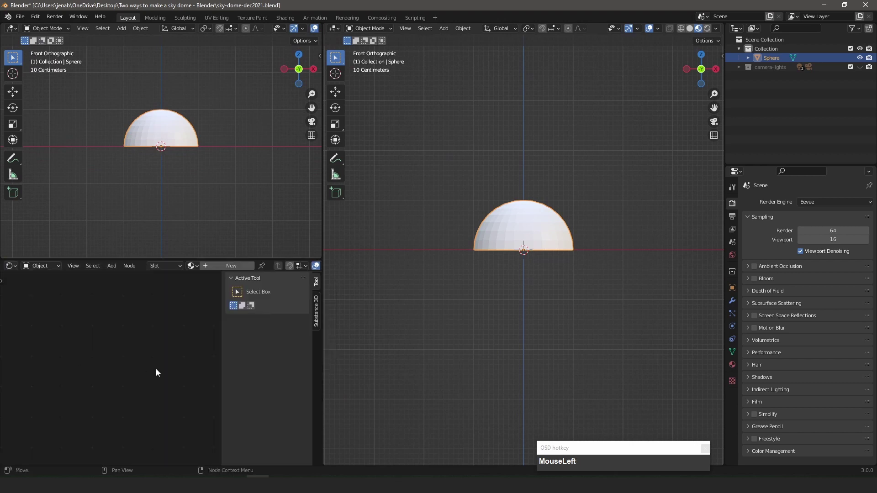
{"action": "left_click", "coordinate": [14, 29]}
{"action": "left_click", "coordinate": [34, 64]}
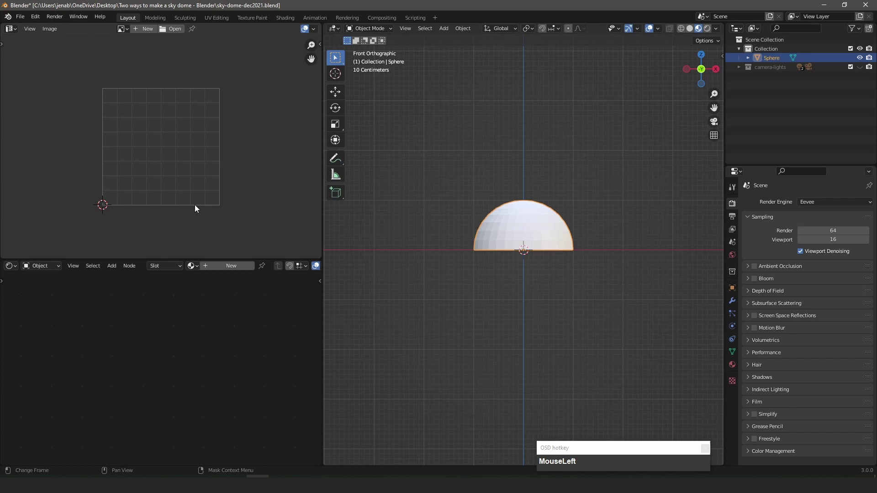
Assign the existing Material to the dome
{"action": "left_click", "coordinate": [191, 266]}
{"action": "left_click", "coordinate": [214, 280]}
{"action": "scroll", "coordinate": [161, 339], "scroll_direction": "up", "scroll_amount": 2, "text": "ctrl"}
{"action": "scroll", "coordinate": [160, 339], "scroll_direction": "up", "scroll_amount": 3}
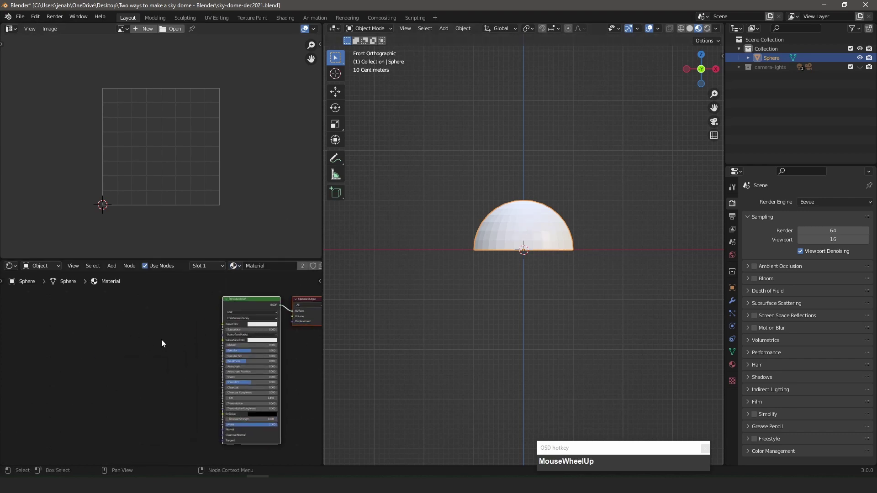
{"action": "scroll", "coordinate": [160, 339], "scroll_direction": "up", "scroll_amount": 2, "text": "shift"}
{"action": "scroll", "coordinate": [148, 323], "scroll_direction": "up", "scroll_amount": 2}
{"action": "scroll", "coordinate": [138, 321], "scroll_direction": "up", "scroll_amount": 2, "text": "shift"}
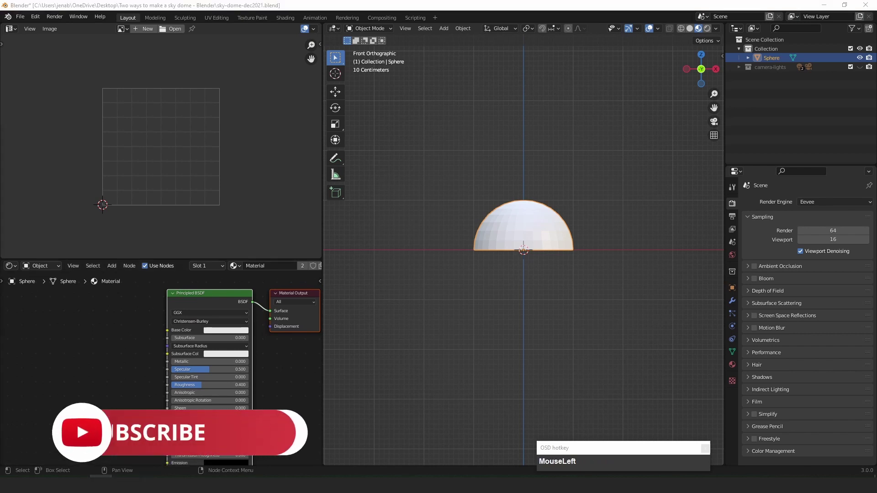
Add clouds.png as the Base Color texture and display it in the Image Editor
{"action": "left_click_drag", "start_coordinate": [87, 346], "coordinate": [167, 331]}
{"action": "scroll", "coordinate": [146, 56], "scroll_direction": "up", "scroll_amount": 3}
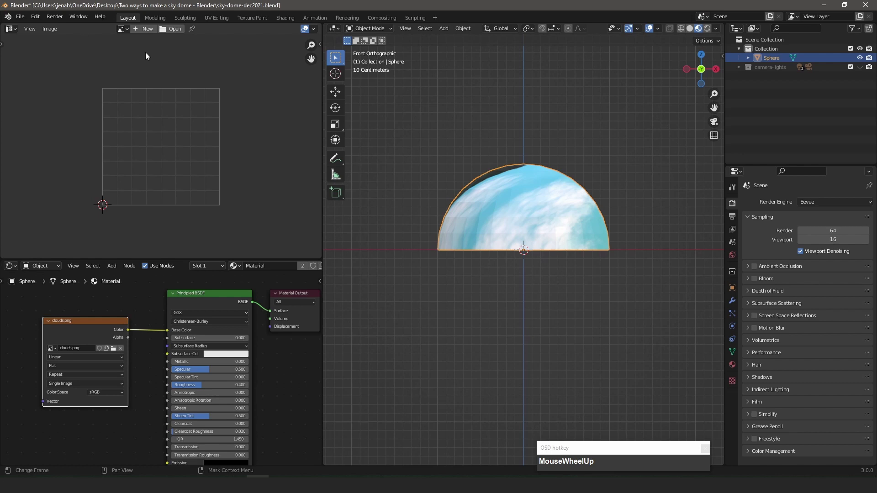
{"action": "left_click", "coordinate": [123, 28]}
{"action": "left_click", "coordinate": [139, 43]}
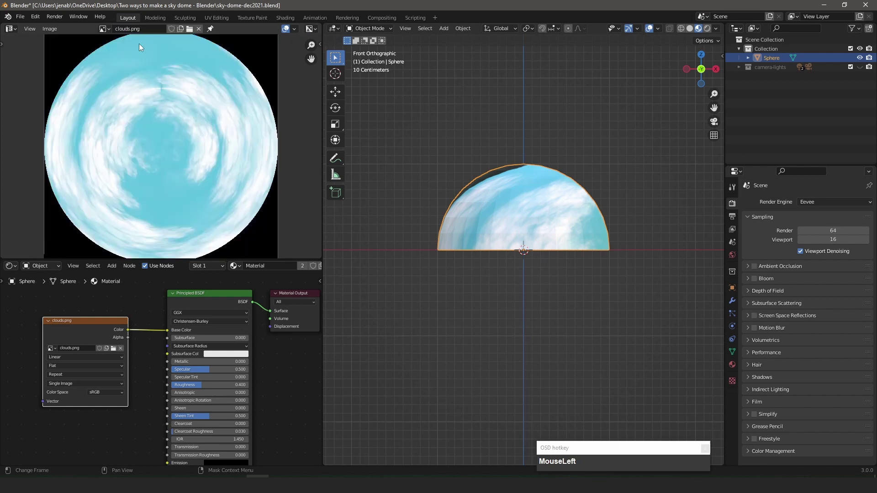
{"action": "scroll", "coordinate": [175, 104], "scroll_direction": "down", "scroll_amount": 1}
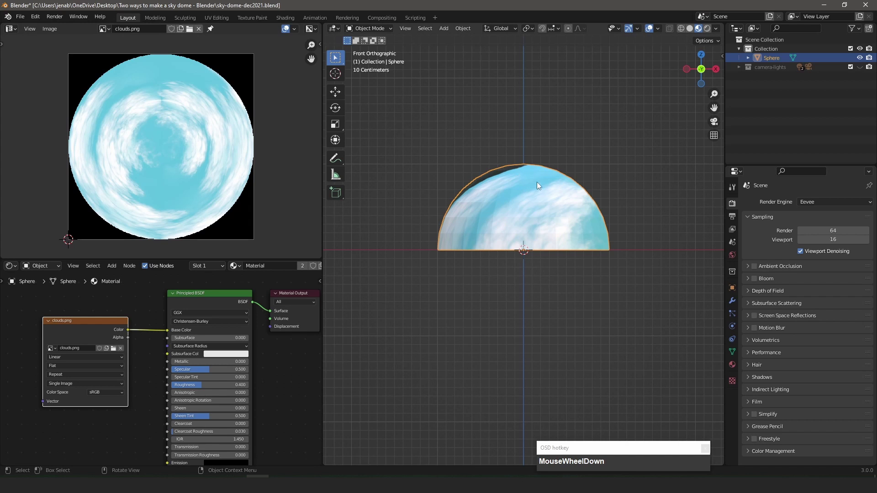
Unwrap the whole dome's UVs and scale them to about 0.95 inside the cloud circle
{"action": "key", "text": "Tab"}
{"action": "key", "text": "a"}
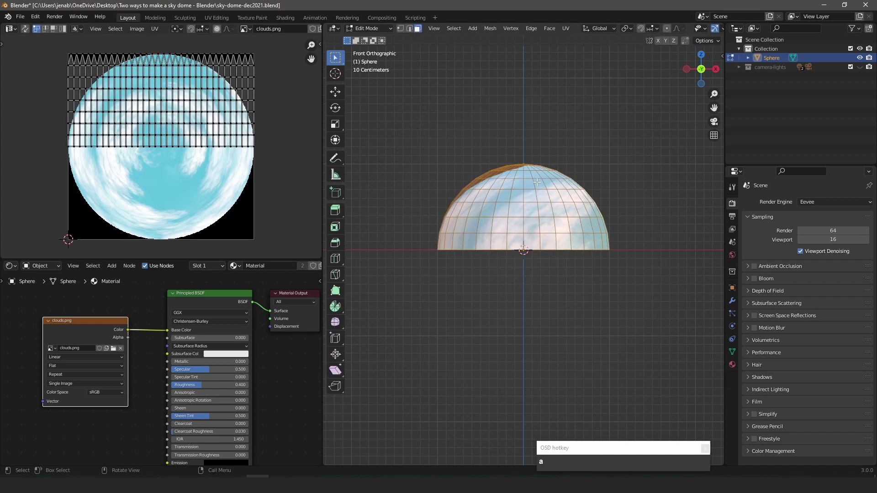
{"action": "key", "text": "u"}
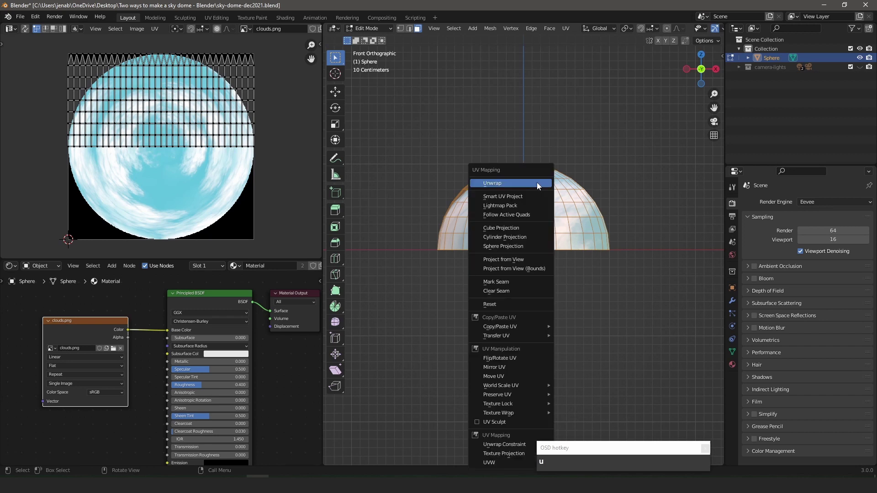
{"action": "left_click", "coordinate": [536, 183]}
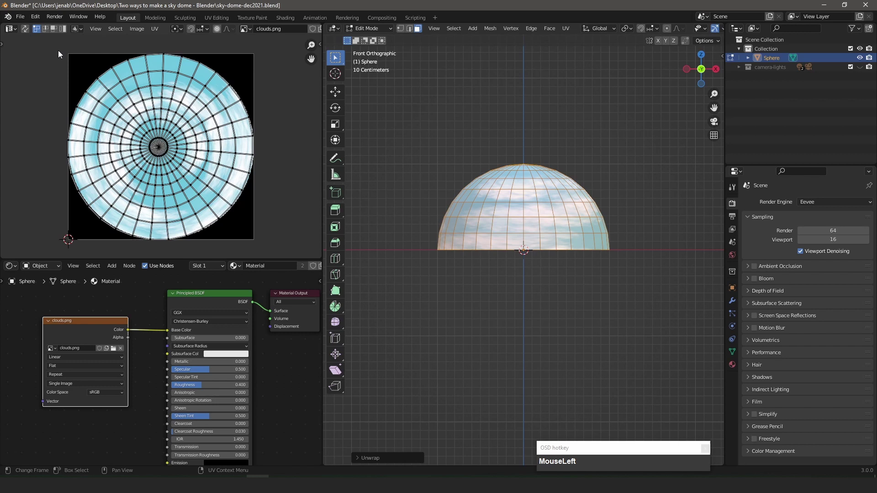
{"action": "left_click_drag", "start_coordinate": [59, 50], "coordinate": [270, 245]}
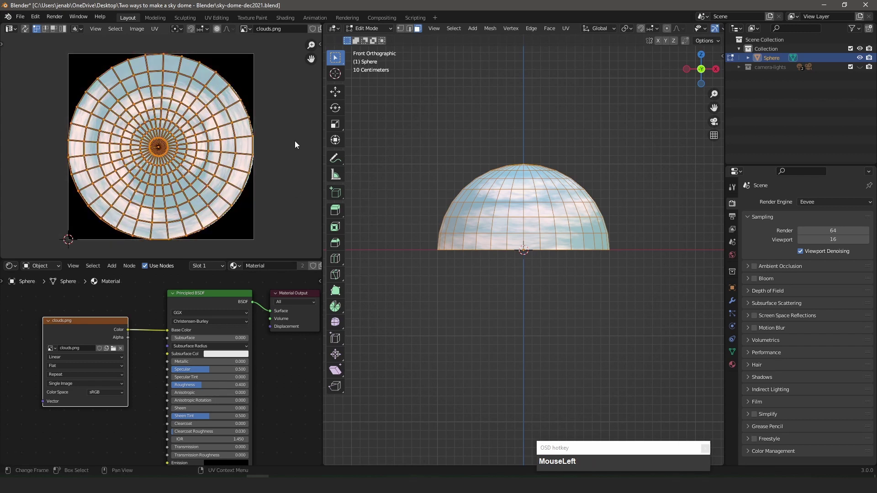
{"action": "key", "text": "s"}
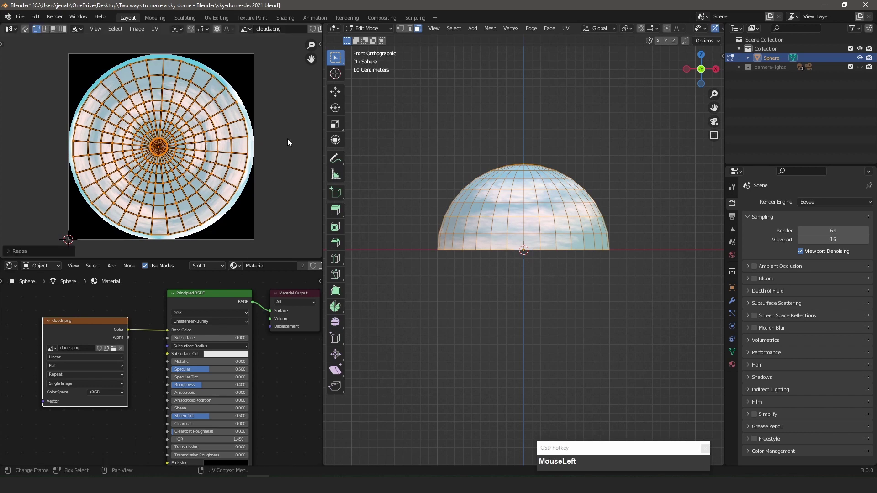
Shade the dome smooth and enable Auto Smooth at 30° under its mesh Normals
{"action": "key", "text": "Tab"}
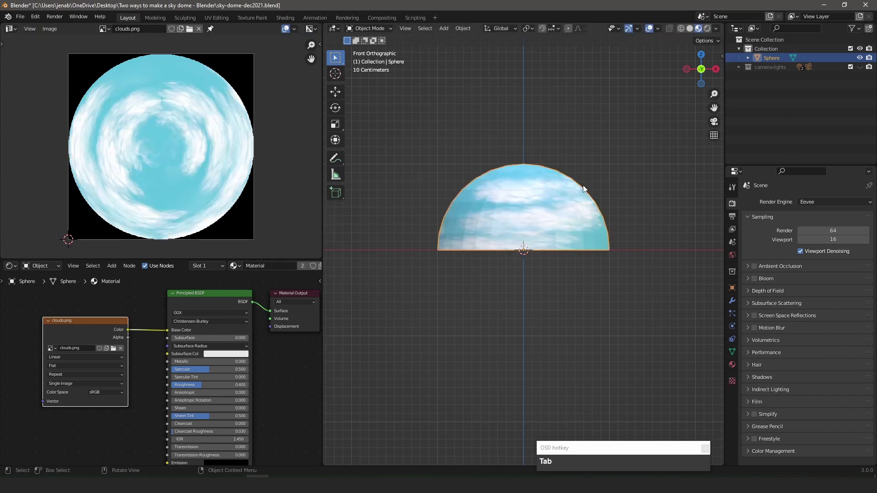
{"action": "mouse_move", "coordinate": [631, 177]}
{"action": "middle_mouse_down"}
{"action": "mouse_move", "coordinate": [623, 198]}
{"action": "mouse_move", "coordinate": [519, 212]}
{"action": "mouse_move", "coordinate": [418, 209]}
{"action": "mouse_move", "coordinate": [576, 204]}
{"action": "mouse_move", "coordinate": [597, 197]}
{"action": "mouse_move", "coordinate": [607, 180]}
{"action": "mouse_move", "coordinate": [624, 191]}
{"action": "middle_mouse_up"}
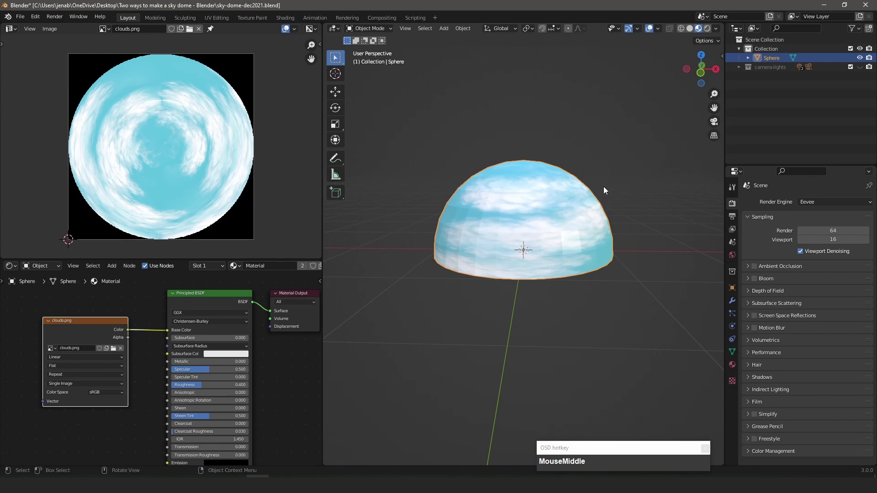
{"action": "right_click", "coordinate": [526, 193]}
{"action": "left_click", "coordinate": [527, 195]}
{"action": "left_click", "coordinate": [730, 352]}
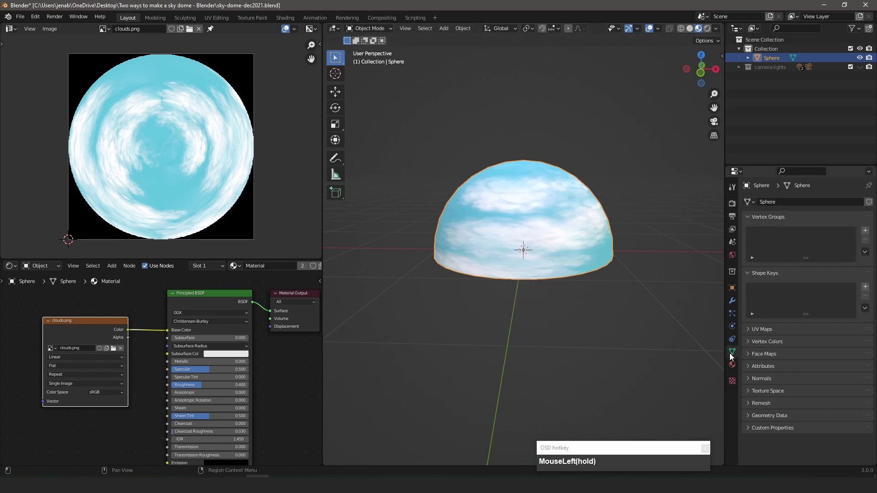
{"action": "left_click", "coordinate": [750, 378]}
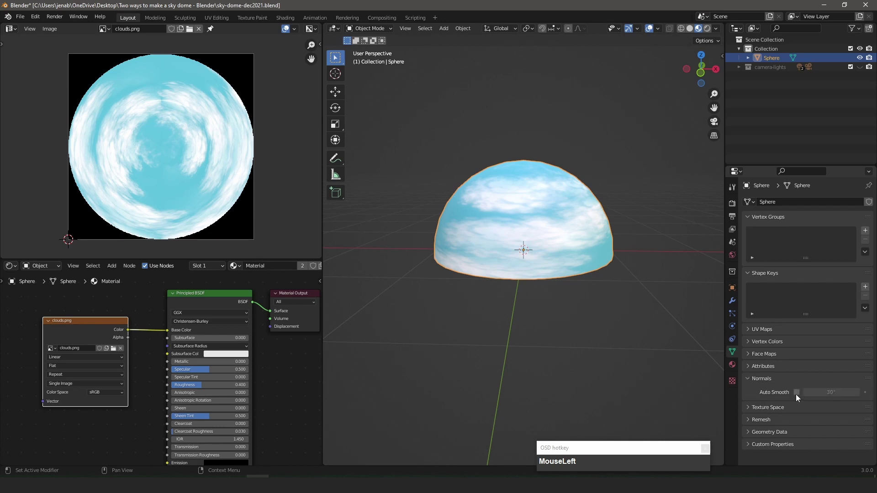
{"action": "left_click", "coordinate": [796, 393]}
{"action": "mouse_move", "coordinate": [598, 153]}
{"action": "middle_mouse_down"}
{"action": "mouse_move", "coordinate": [596, 104]}
{"action": "mouse_move", "coordinate": [597, 147]}
{"action": "middle_mouse_up"}
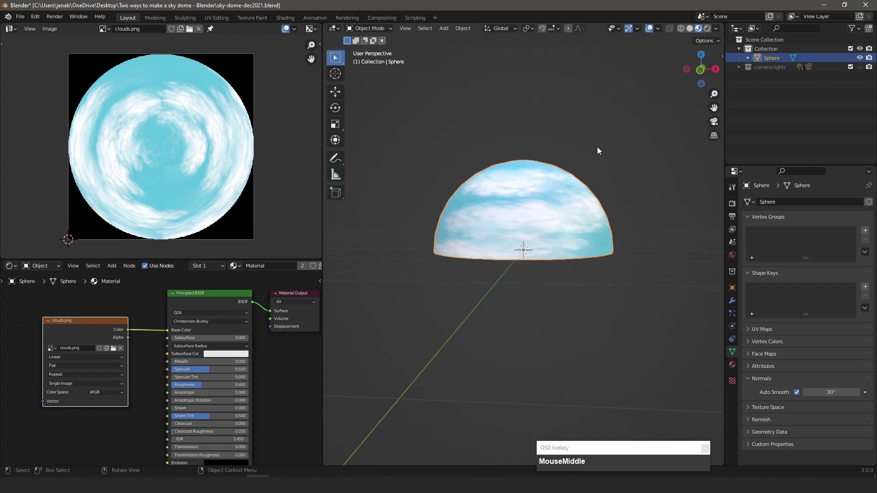
Flip the dome's normals inward with Mesh > Normals > Flip, then orbit to check
{"action": "key", "text": "Tab"}
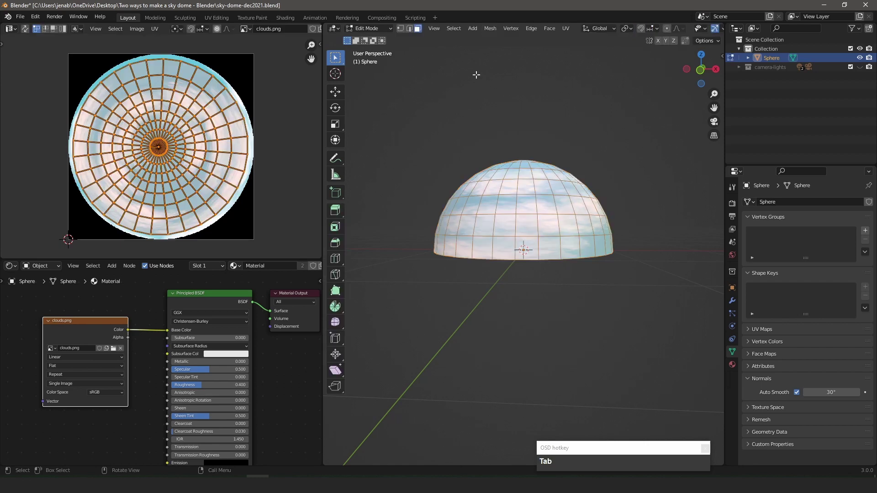
{"action": "left_click", "coordinate": [488, 28]}
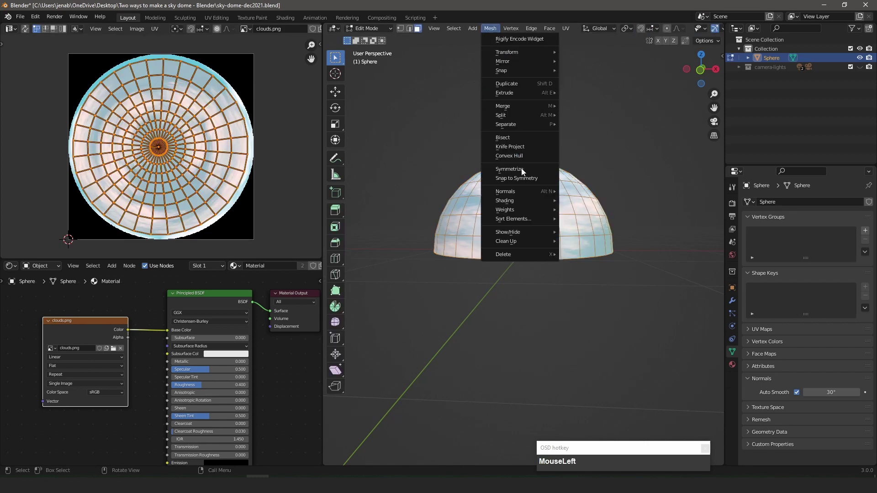
{"action": "mouse_move", "coordinate": [531, 189]}
{"action": "left_click", "coordinate": [581, 190]}
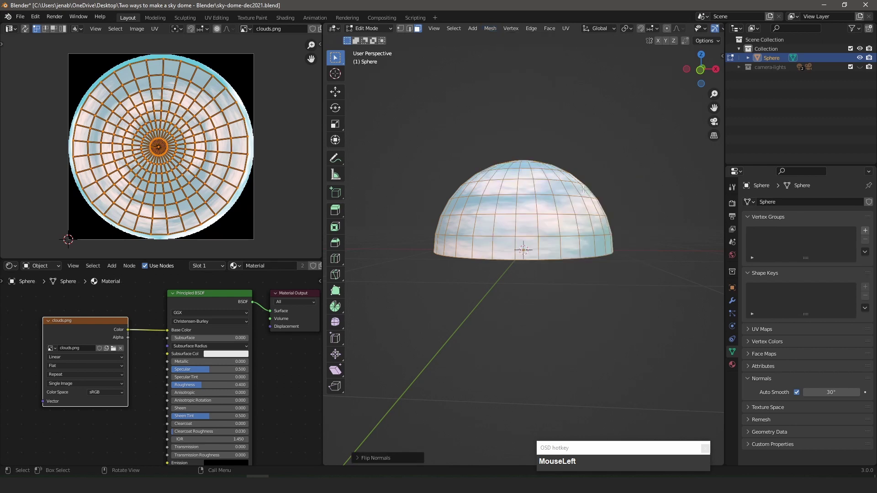
{"action": "key", "text": "Tab"}
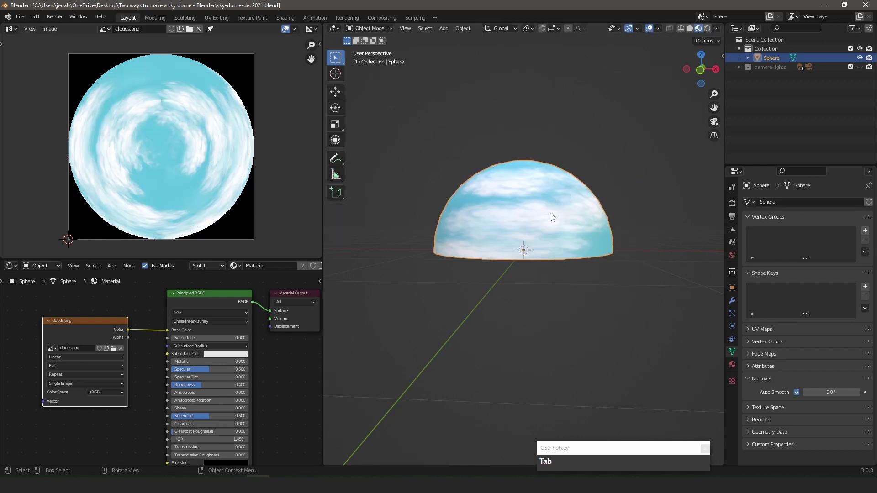
{"action": "middle_click_drag", "start_coordinate": [554, 215], "coordinate": [488, 205]}
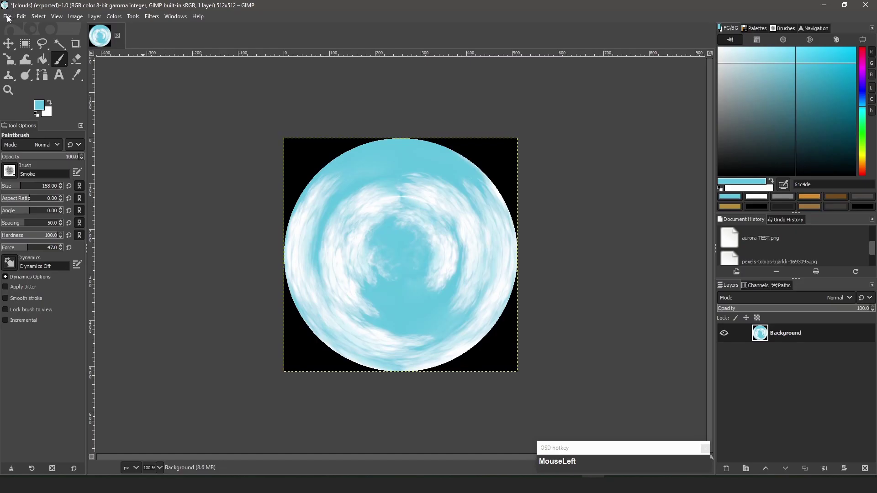
Create a new 512×512 GIMP image and add the aurora photo as a layer
{"action": "left_click", "coordinate": [8, 16]}
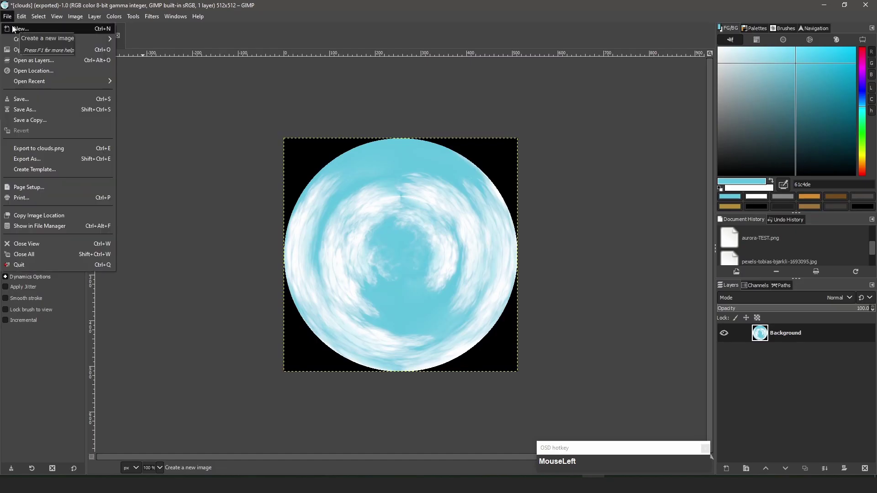
{"action": "left_click", "coordinate": [58, 32]}
{"action": "left_click", "coordinate": [110, 116]}
{"action": "left_click", "coordinate": [6, 45]}
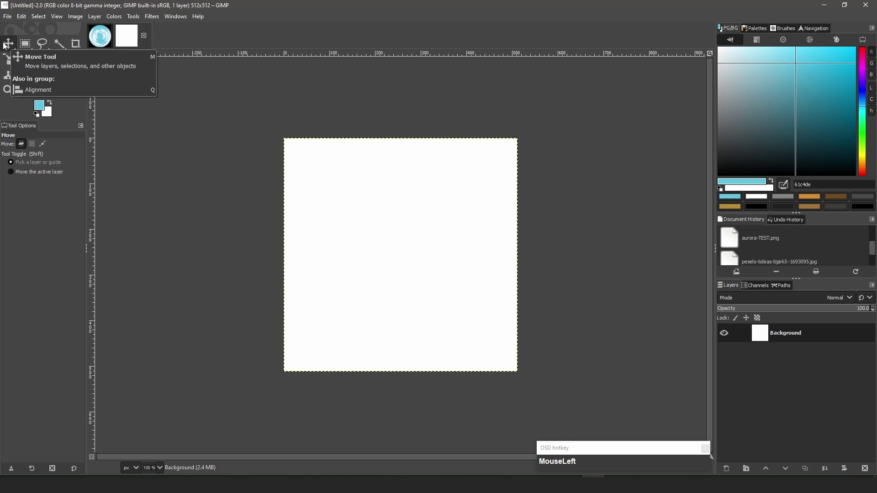
{"action": "left_click_drag", "start_coordinate": [303, 216], "coordinate": [352, 215]}
{"action": "left_click", "coordinate": [276, 232]}
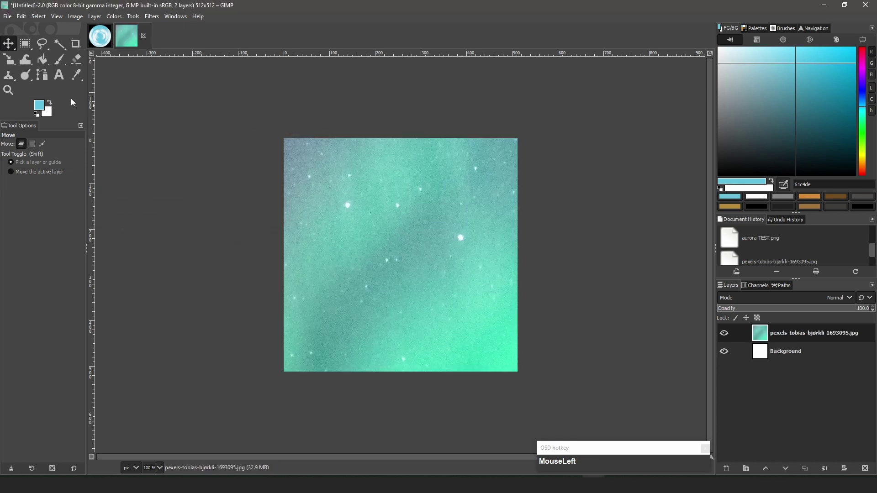
Scale the aurora photo layer down to 520 px wide
{"action": "left_click", "coordinate": [9, 59]}
{"action": "left_click", "coordinate": [400, 256]}
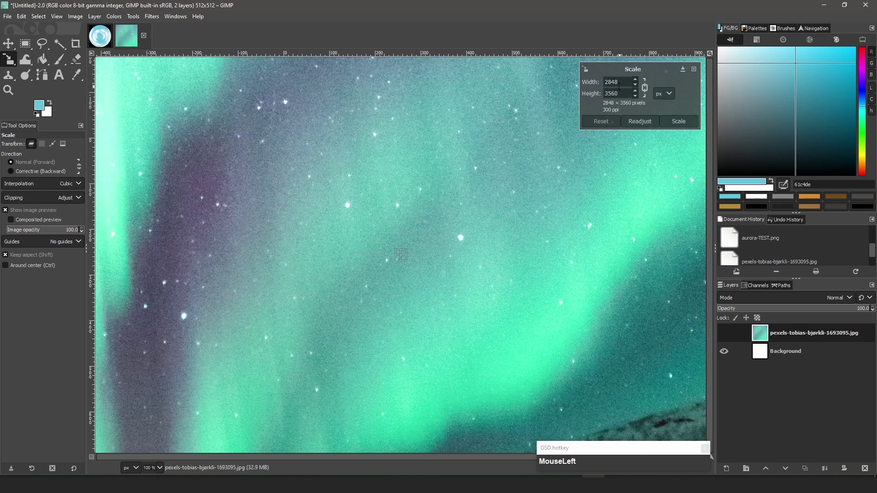
{"action": "double_click", "coordinate": [627, 82]}
{"action": "type", "text": "520"}
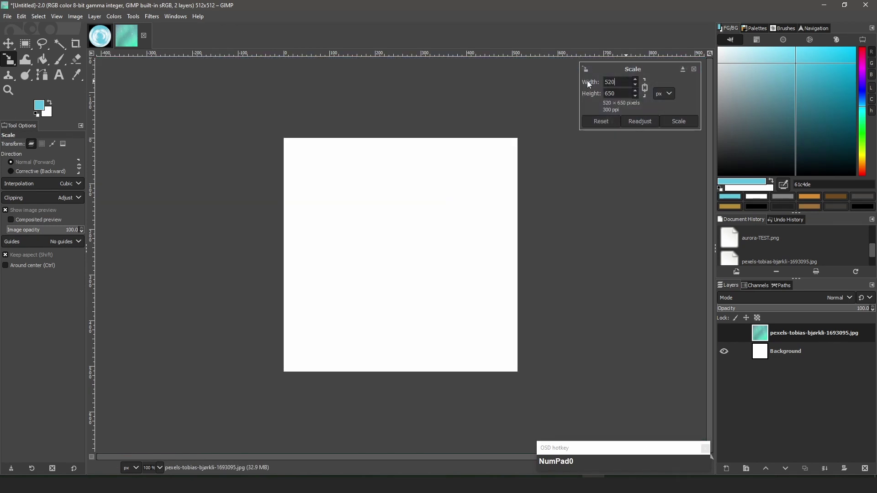
{"action": "left_click", "coordinate": [400, 256]}
Move and slightly enlarge the photo to about 522×652 so it fills the canvas
{"action": "scroll", "coordinate": [568, 256], "scroll_direction": "down", "scroll_amount": 5, "text": "ctrl"}
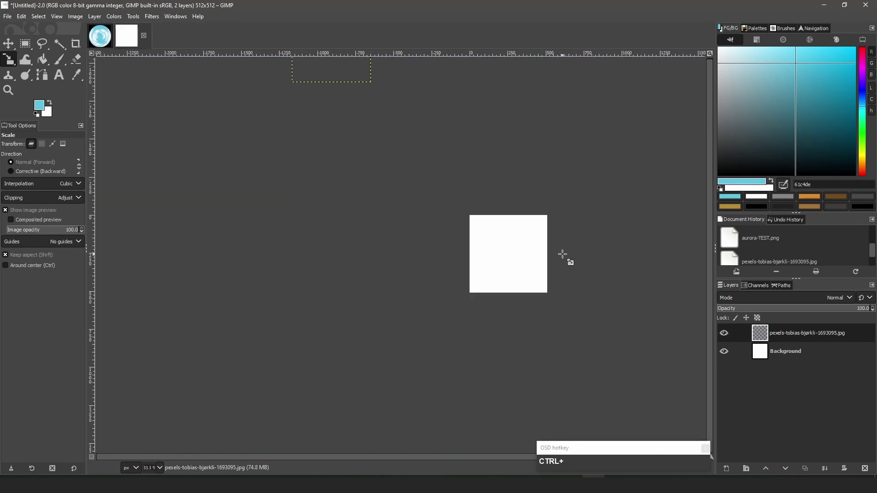
{"action": "left_click", "coordinate": [446, 143]}
{"action": "left_click_drag", "start_coordinate": [446, 143], "coordinate": [535, 274]}
{"action": "scroll", "coordinate": [611, 263], "scroll_direction": "up", "scroll_amount": 4, "text": "ctrl"}
{"action": "left_click_drag", "start_coordinate": [315, 236], "coordinate": [279, 231]}
{"action": "left_click", "coordinate": [8, 44]}
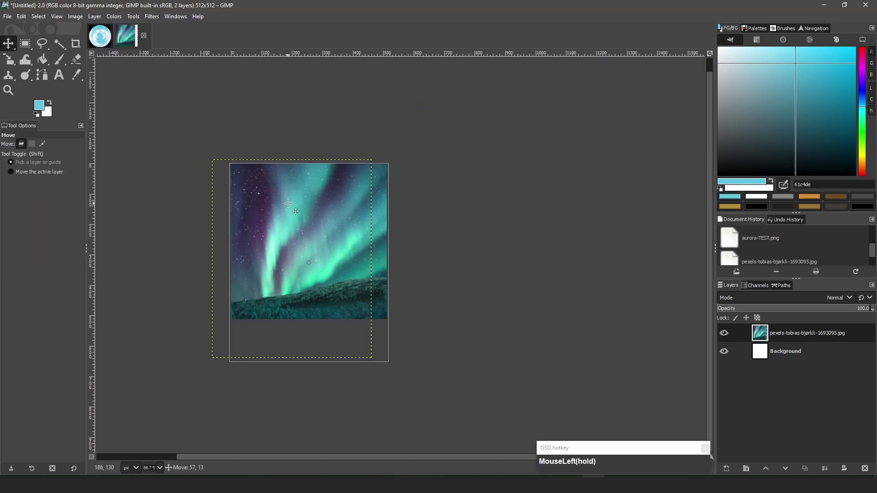
{"action": "scroll", "coordinate": [254, 228], "scroll_direction": "up", "scroll_amount": 2, "text": "ctrl"}
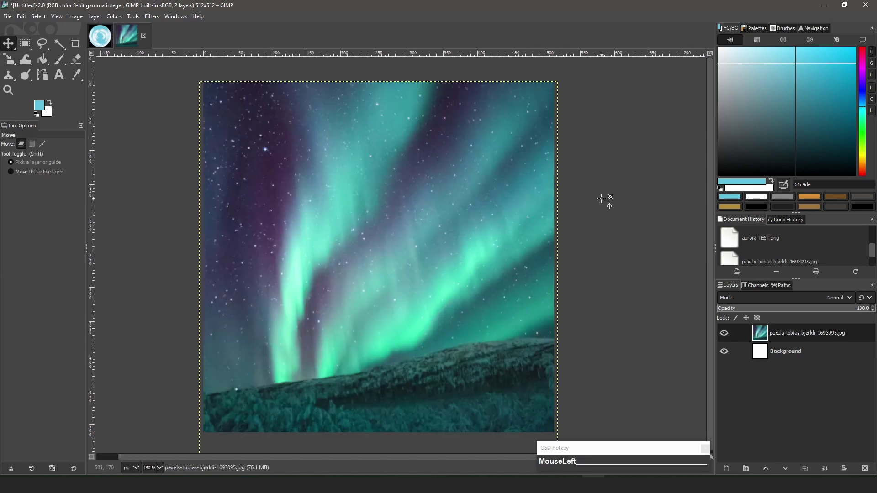
{"action": "left_click", "coordinate": [8, 18]}
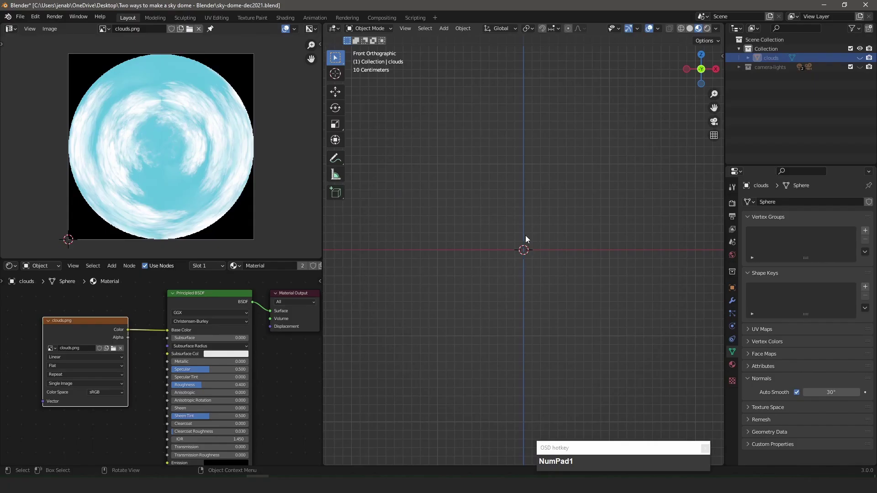
Add a UV sphere, shade it smooth and enable Auto Smooth at 30°
{"action": "key", "text": "shift+a"}
{"action": "mouse_move", "coordinate": [525, 236]}
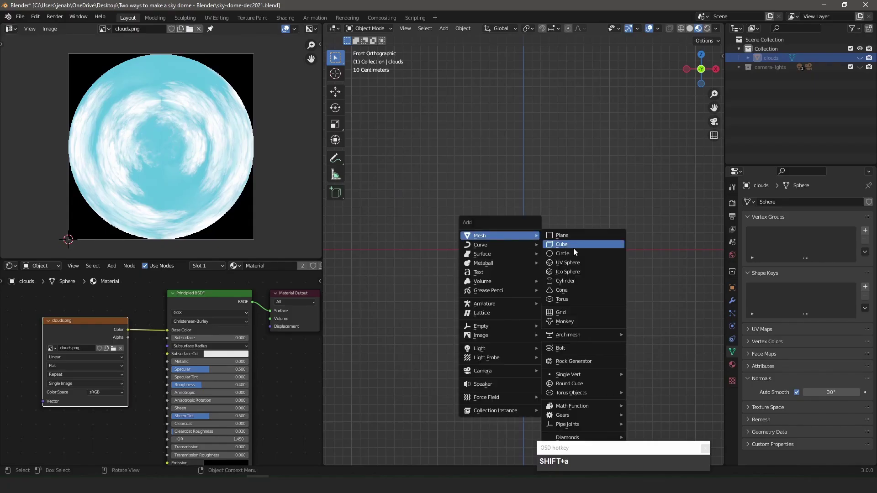
{"action": "left_click", "coordinate": [575, 263]}
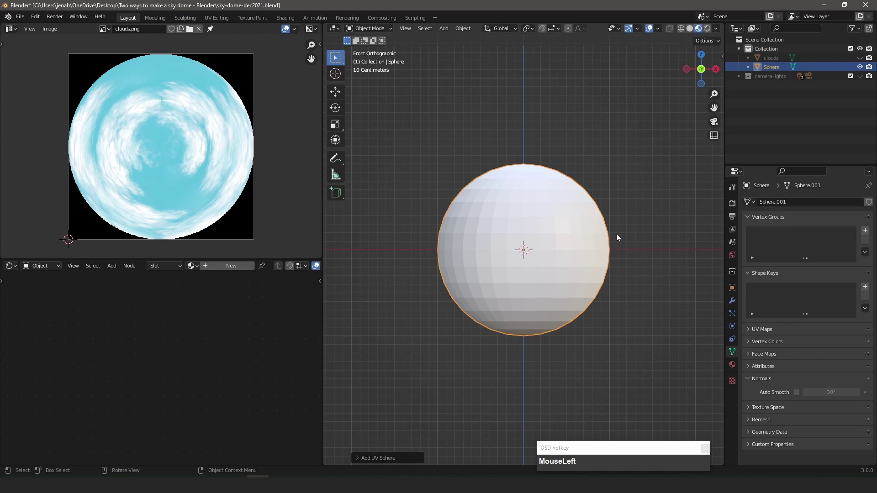
{"action": "right_click", "coordinate": [579, 238]}
{"action": "left_click", "coordinate": [579, 240]}
{"action": "right_click", "coordinate": [562, 237]}
{"action": "left_click", "coordinate": [550, 228]}
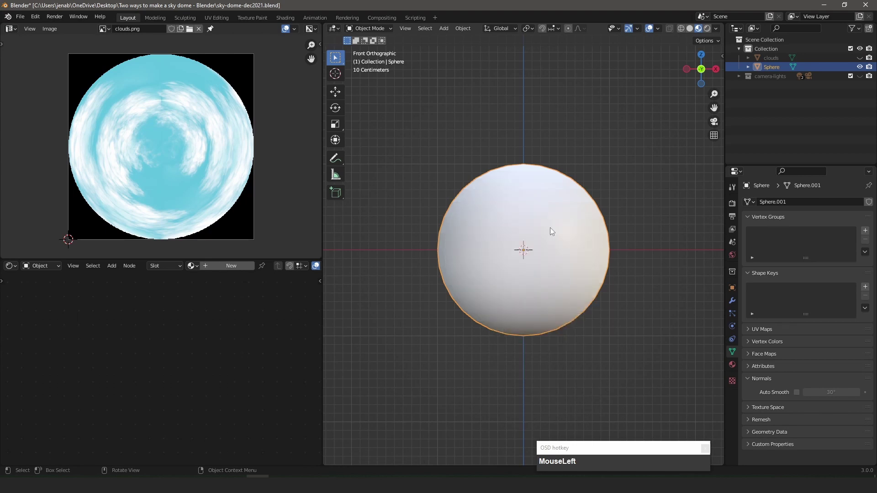
{"action": "left_click", "coordinate": [795, 392]}
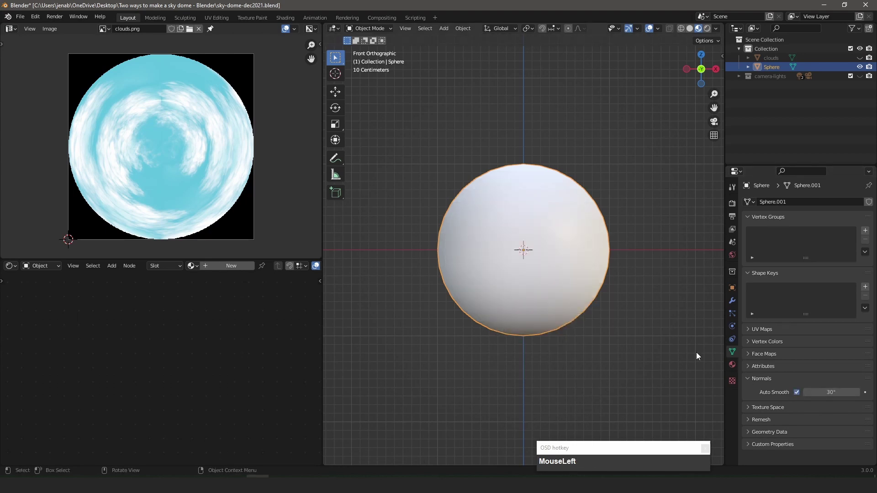
In Edit Mode, box-select and delete the sphere's lower-half vertices, leaving a dome
{"action": "key", "text": "Tab"}
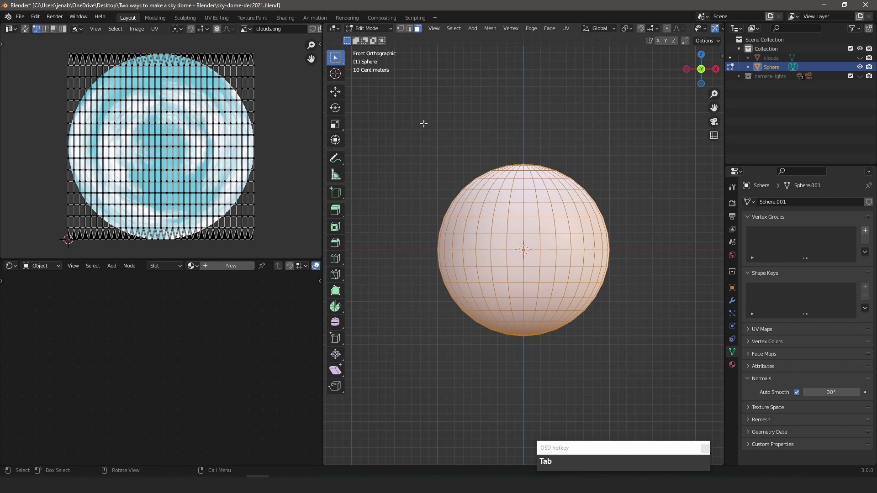
{"action": "left_click_drag", "start_coordinate": [323, 133], "coordinate": [259, 133]}
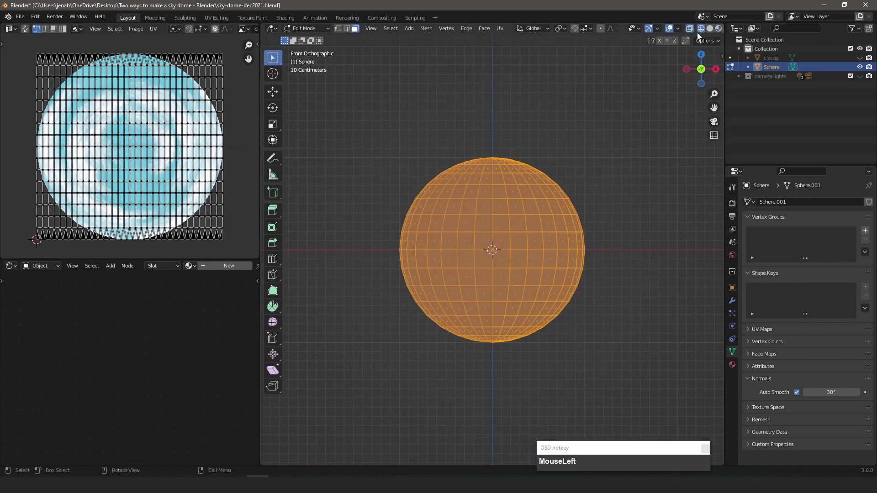
{"action": "key", "text": "a"}
{"action": "left_click_drag", "start_coordinate": [373, 249], "coordinate": [621, 362]}
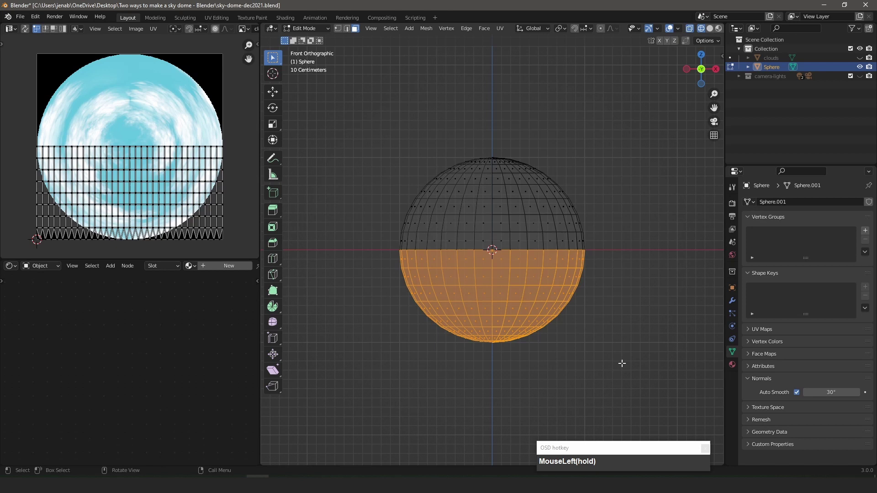
{"action": "key", "text": "x"}
{"action": "left_click", "coordinate": [622, 362]}
Give the dome a new Material.001 with an aurora.png image texture linked to Base Color
{"action": "key", "text": "a"}
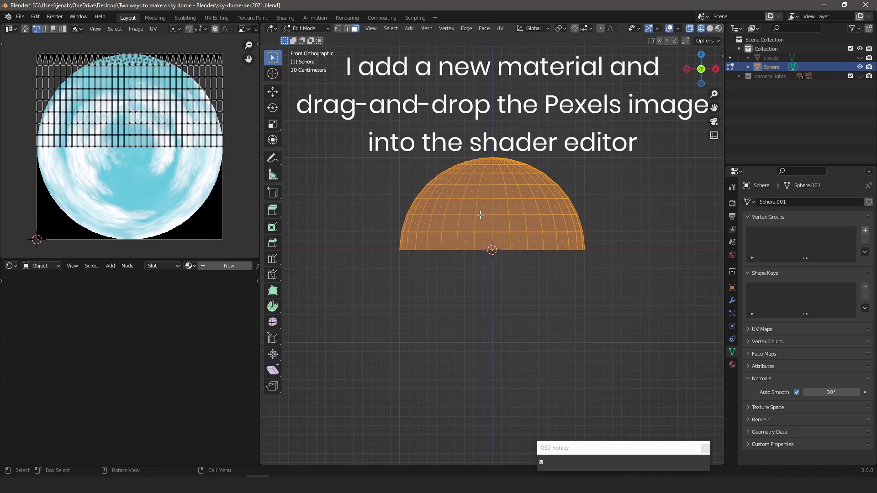
{"action": "left_click", "coordinate": [210, 266]}
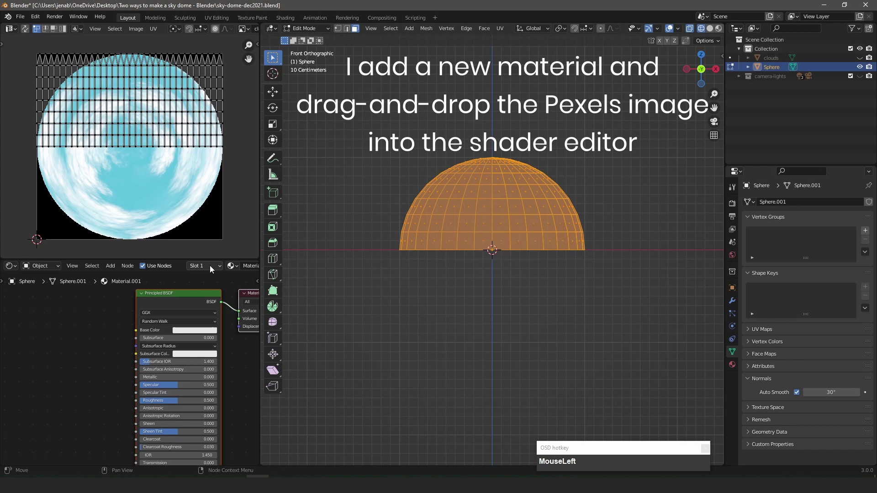
{"action": "key", "text": "alt+Tab"}
{"action": "left_click_drag", "start_coordinate": [49, 358], "coordinate": [67, 363]}
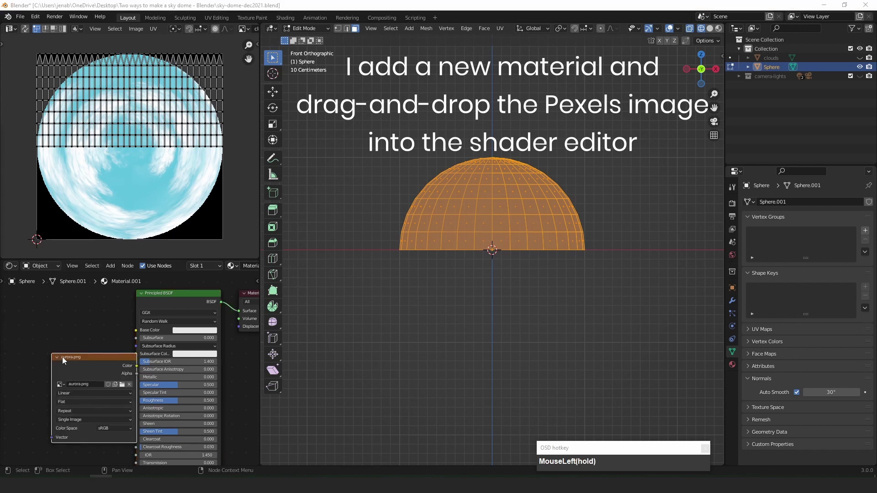
{"action": "left_click", "coordinate": [64, 328]}
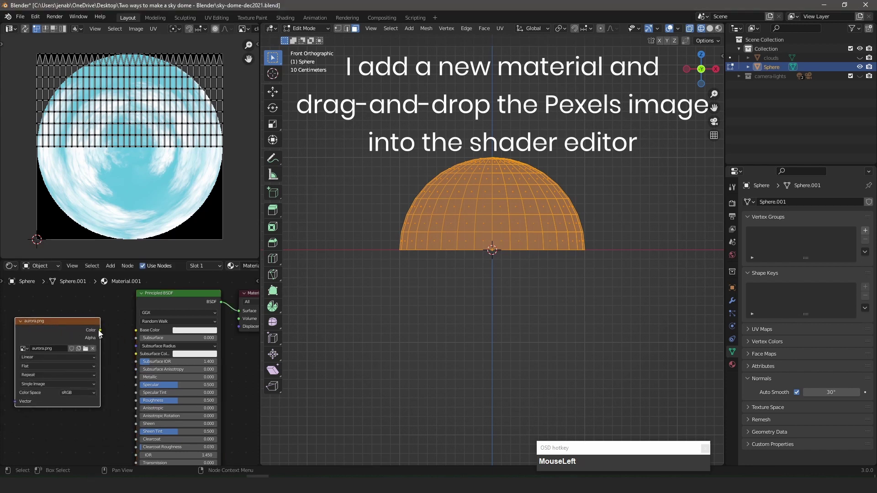
{"action": "left_click_drag", "start_coordinate": [100, 330], "coordinate": [136, 330]}
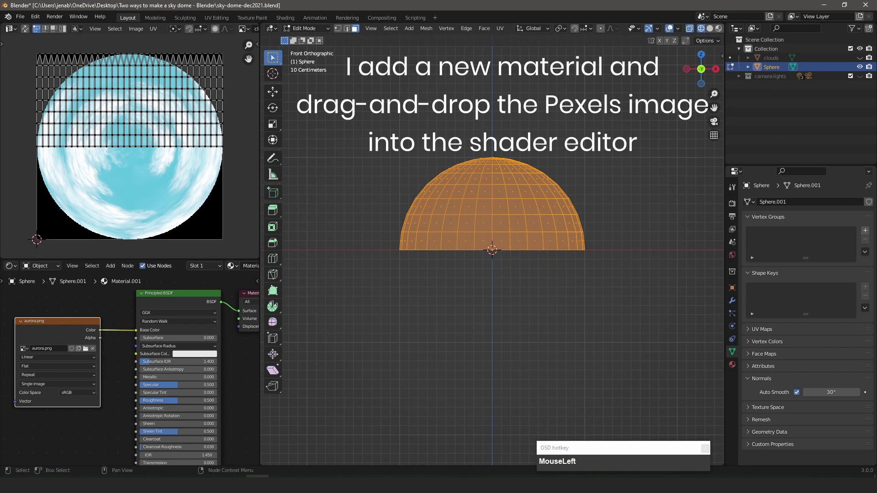
{"action": "key", "text": "ctrl+z"}
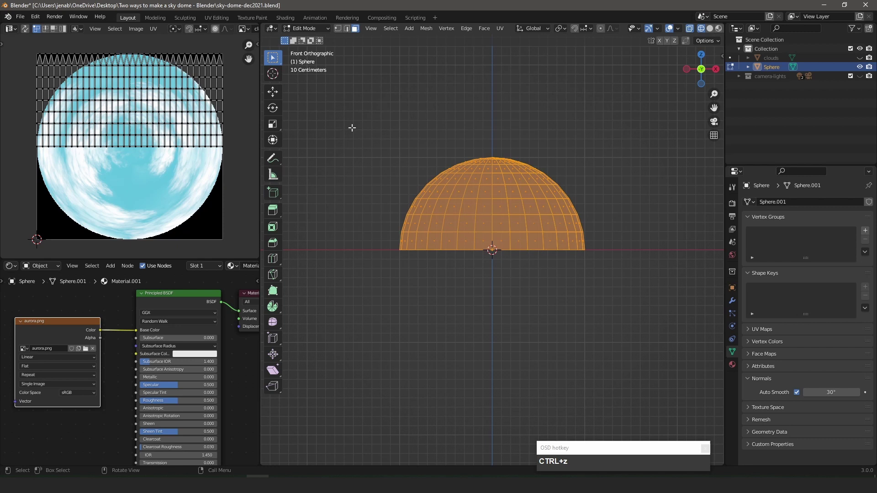
Show aurora.png in the UV Editor and unwrap the dome's UVs
{"action": "left_click", "coordinate": [245, 29]}
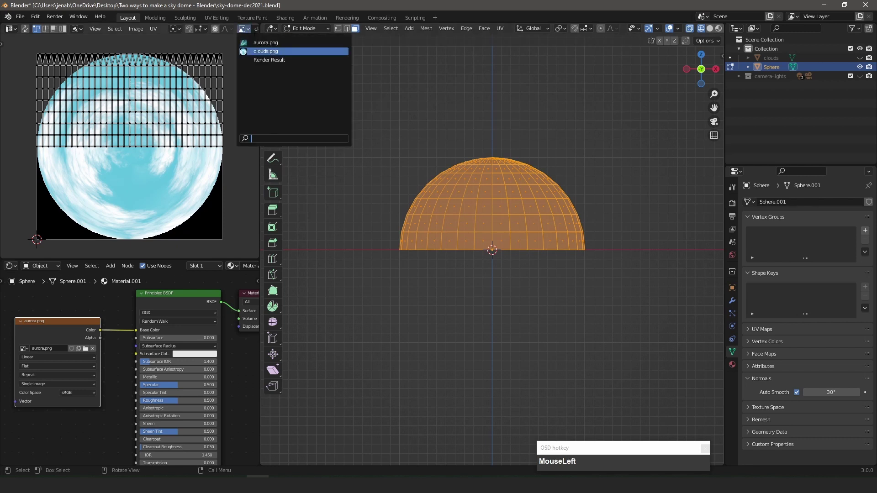
{"action": "left_click", "coordinate": [258, 42]}
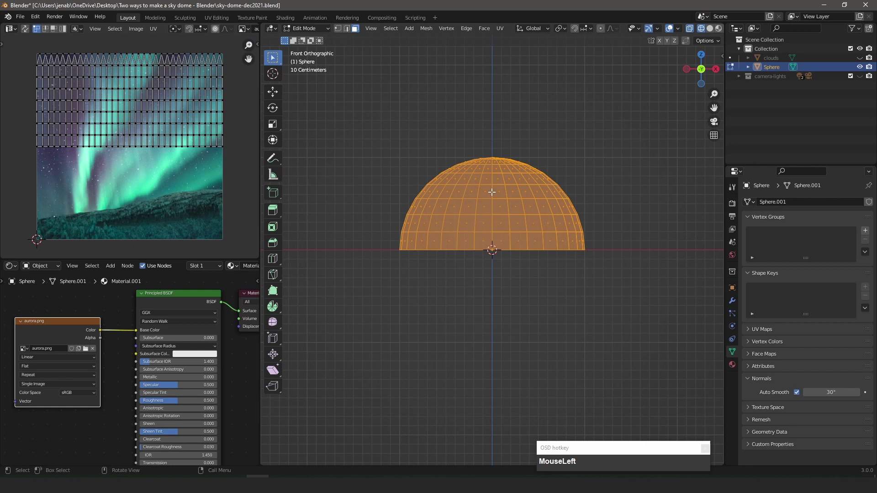
{"action": "key", "text": "u"}
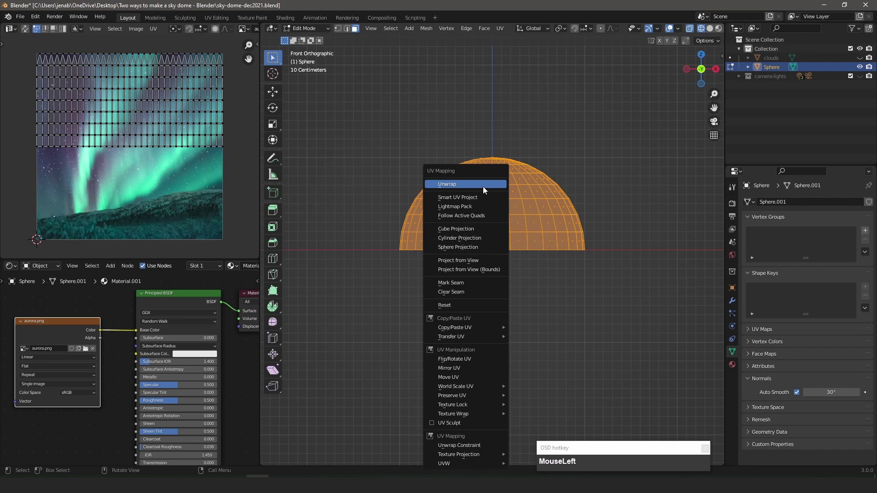
{"action": "left_click", "coordinate": [483, 185]}
Scale and move the circular UV layout over the aurora image, ending around 1.34
{"action": "left_click_drag", "start_coordinate": [30, 49], "coordinate": [238, 242]}
{"action": "key", "text": "s"}
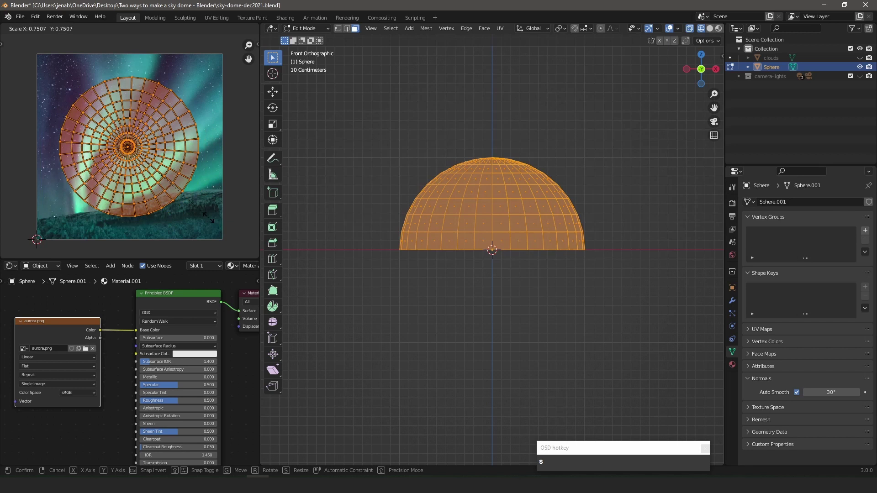
{"action": "left_click", "coordinate": [187, 204]}
{"action": "key", "text": "g"}
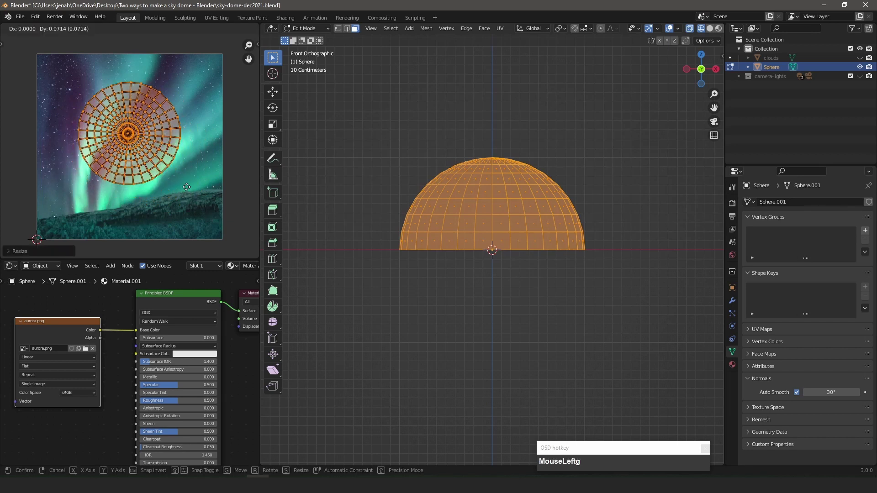
{"action": "left_click", "coordinate": [189, 185]}
{"action": "key", "text": "s"}
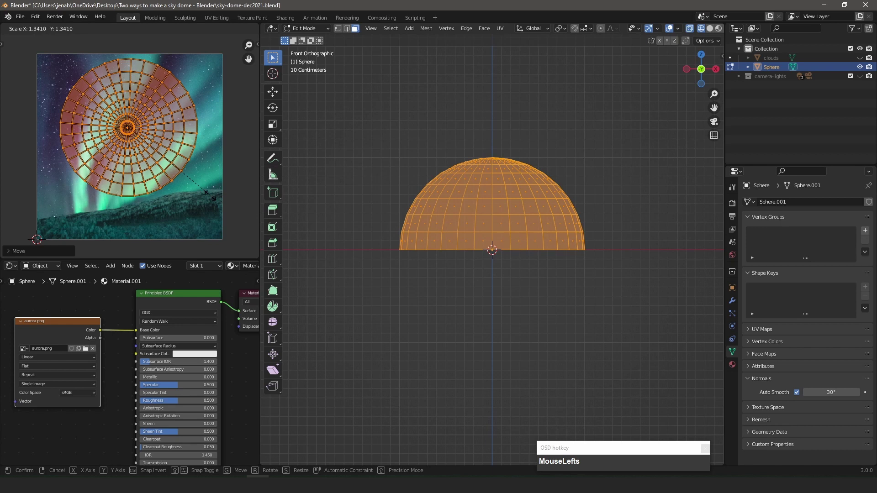
{"action": "left_click", "coordinate": [211, 196]}
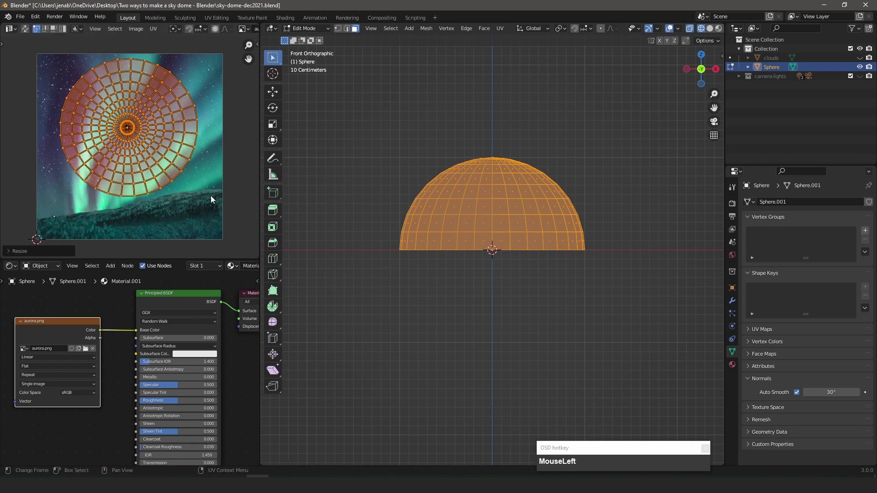
Flip the dome's normals so they face inward
{"action": "left_click", "coordinate": [425, 28]}
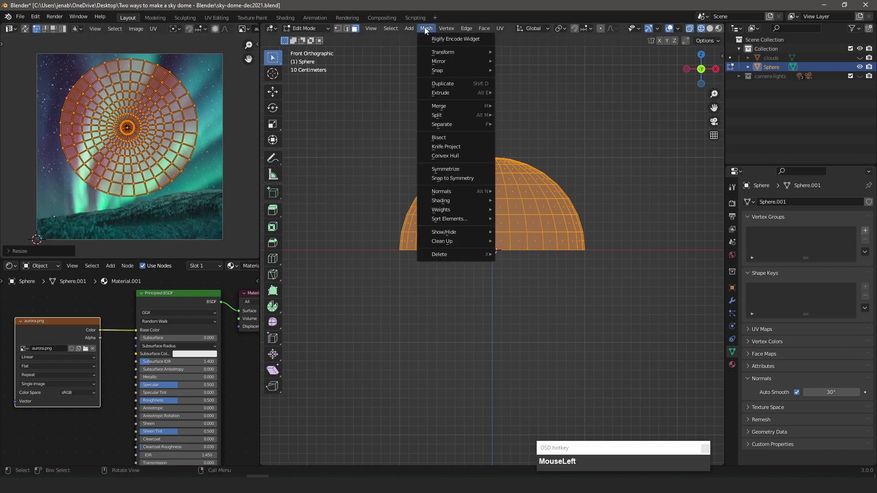
{"action": "mouse_move", "coordinate": [470, 192]}
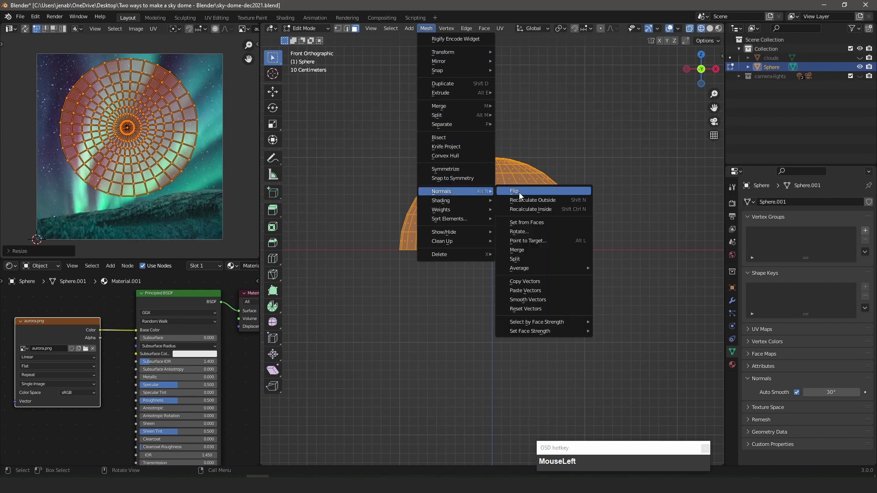
{"action": "left_click", "coordinate": [520, 192]}
View the aurora dome in Material Preview from Object Mode, orbiting to inspect it
{"action": "left_click", "coordinate": [718, 29]}
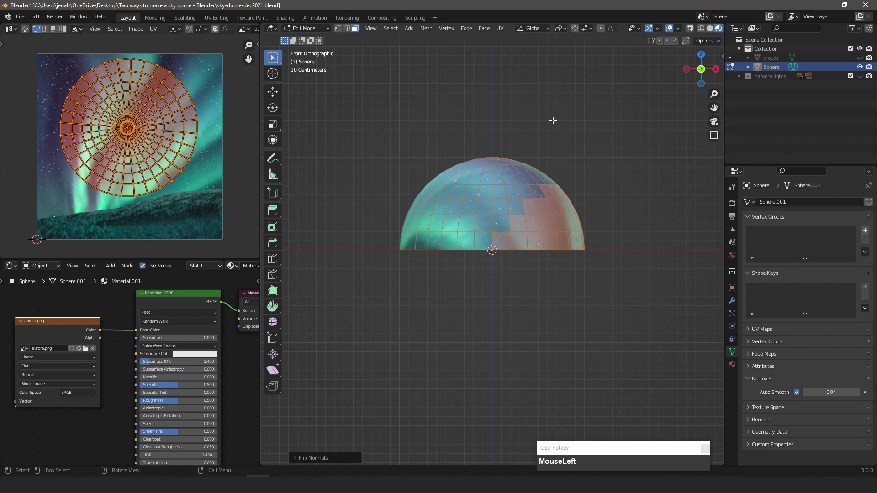
{"action": "key", "text": "Tab"}
{"action": "middle_click_drag", "start_coordinate": [527, 226], "coordinate": [593, 171]}
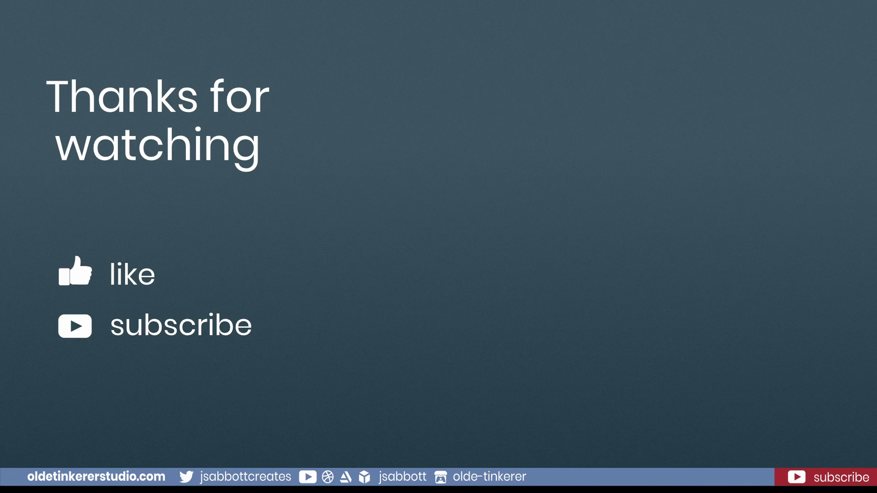